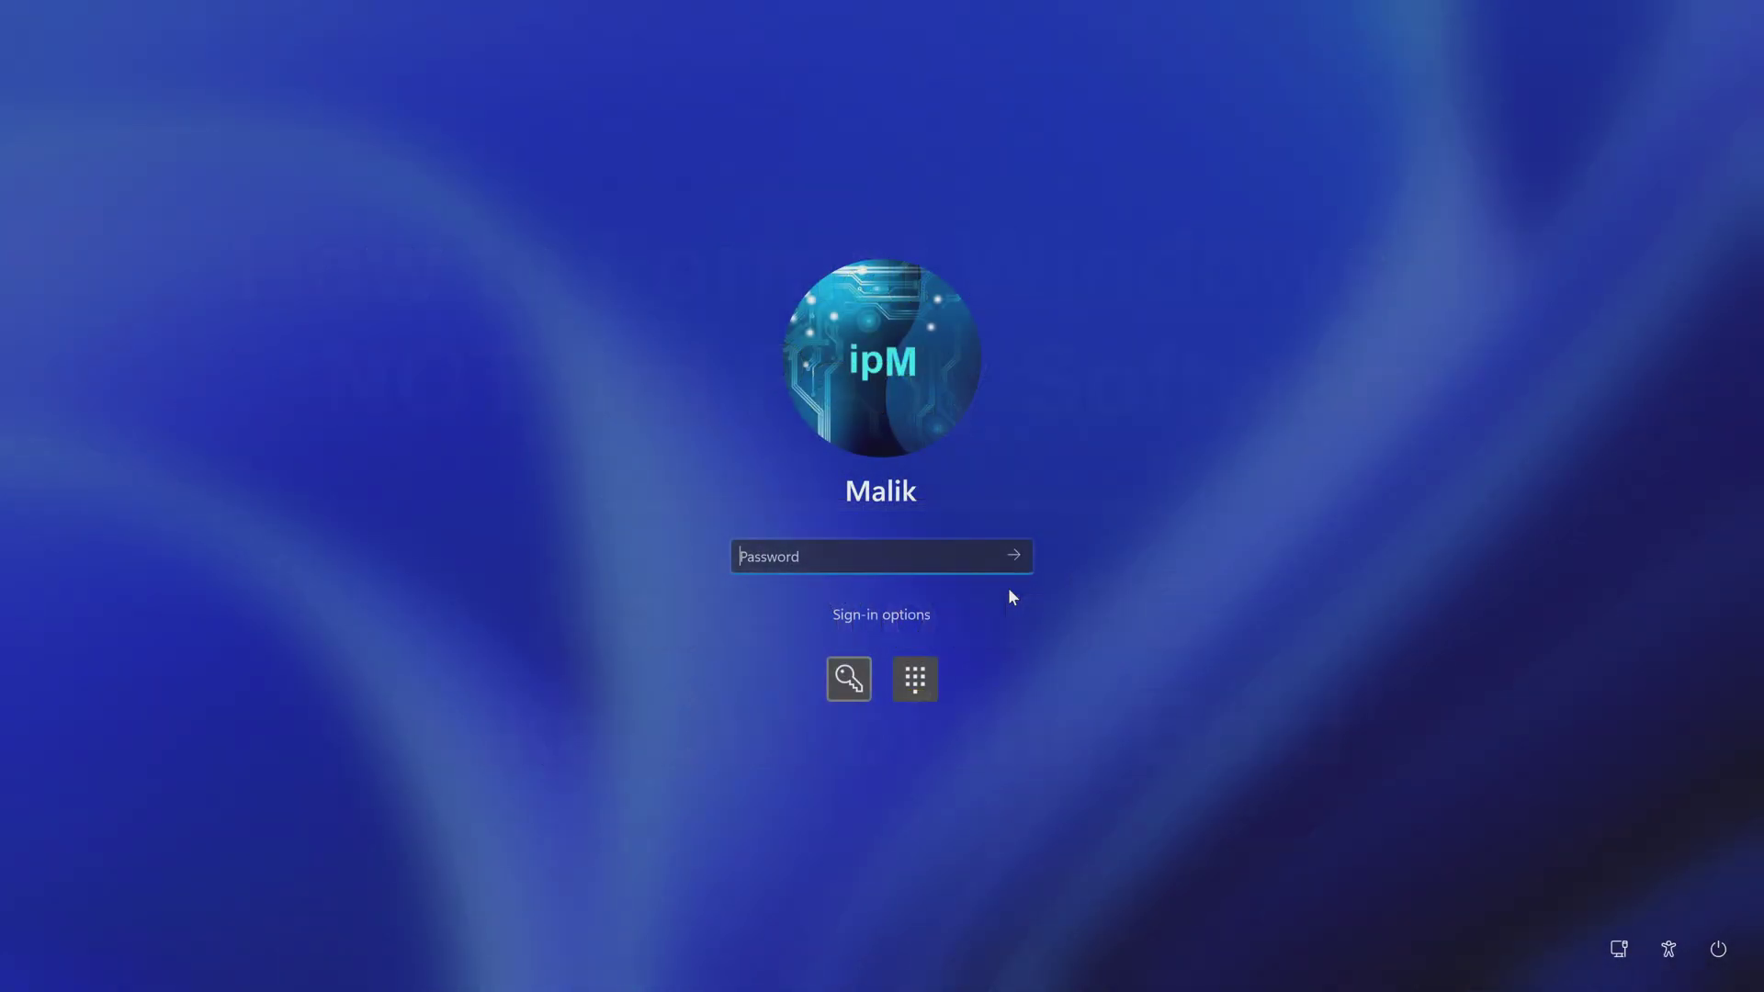
Sign in on the lock screen with the account password to reach the desktop
{"action": "type", "text": "••"}
{"action": "type", "text": "•••••"}
{"action": "left_click", "coordinate": [1014, 562]}
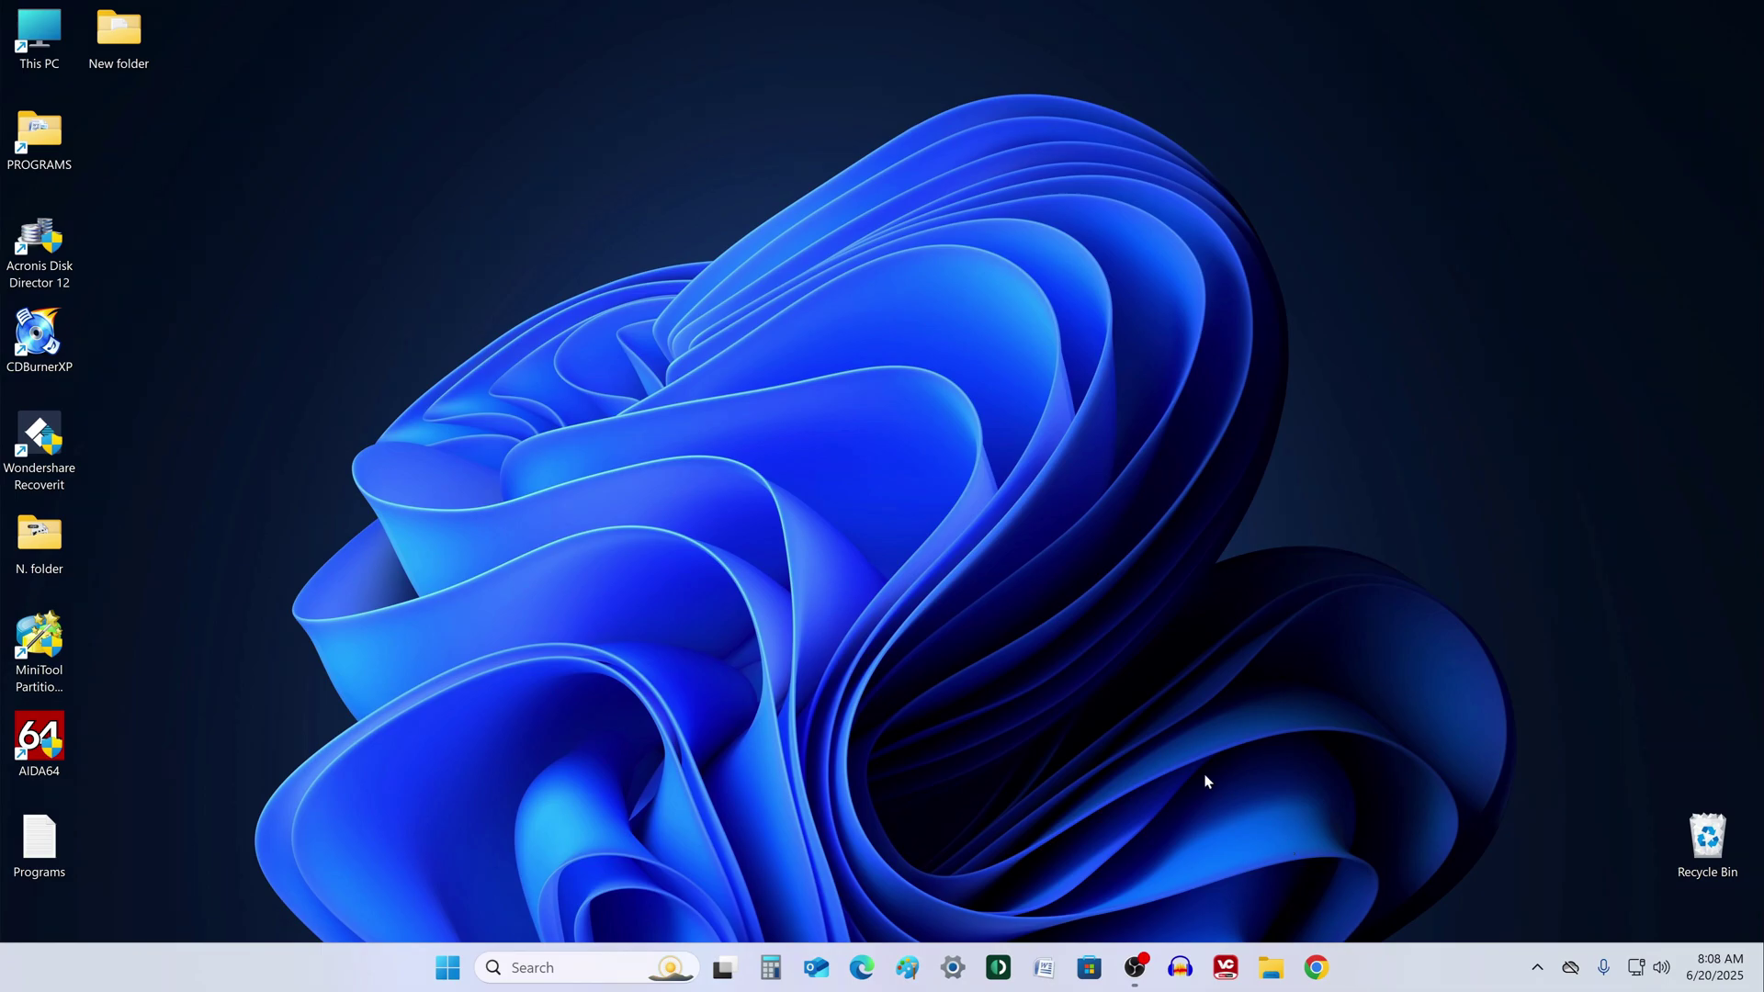
Go to Settings > System > Recovery and start Reset this PC
{"action": "left_click", "coordinate": [448, 967]}
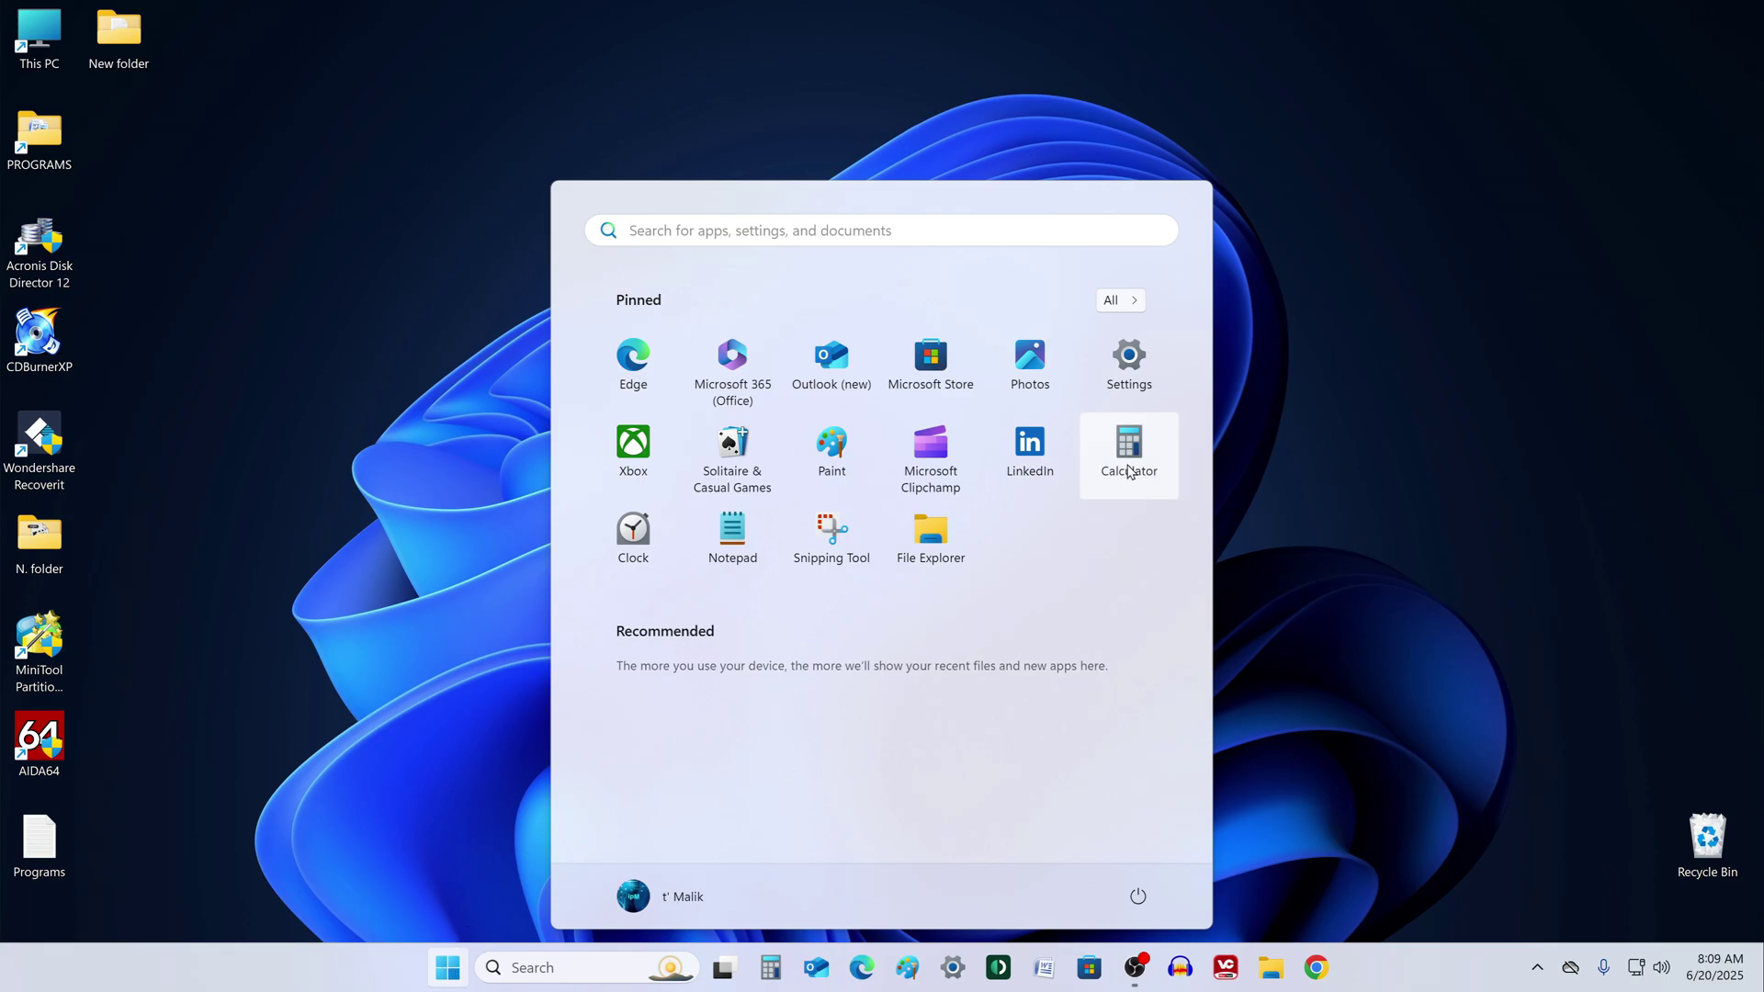
{"action": "left_click", "coordinate": [1124, 378]}
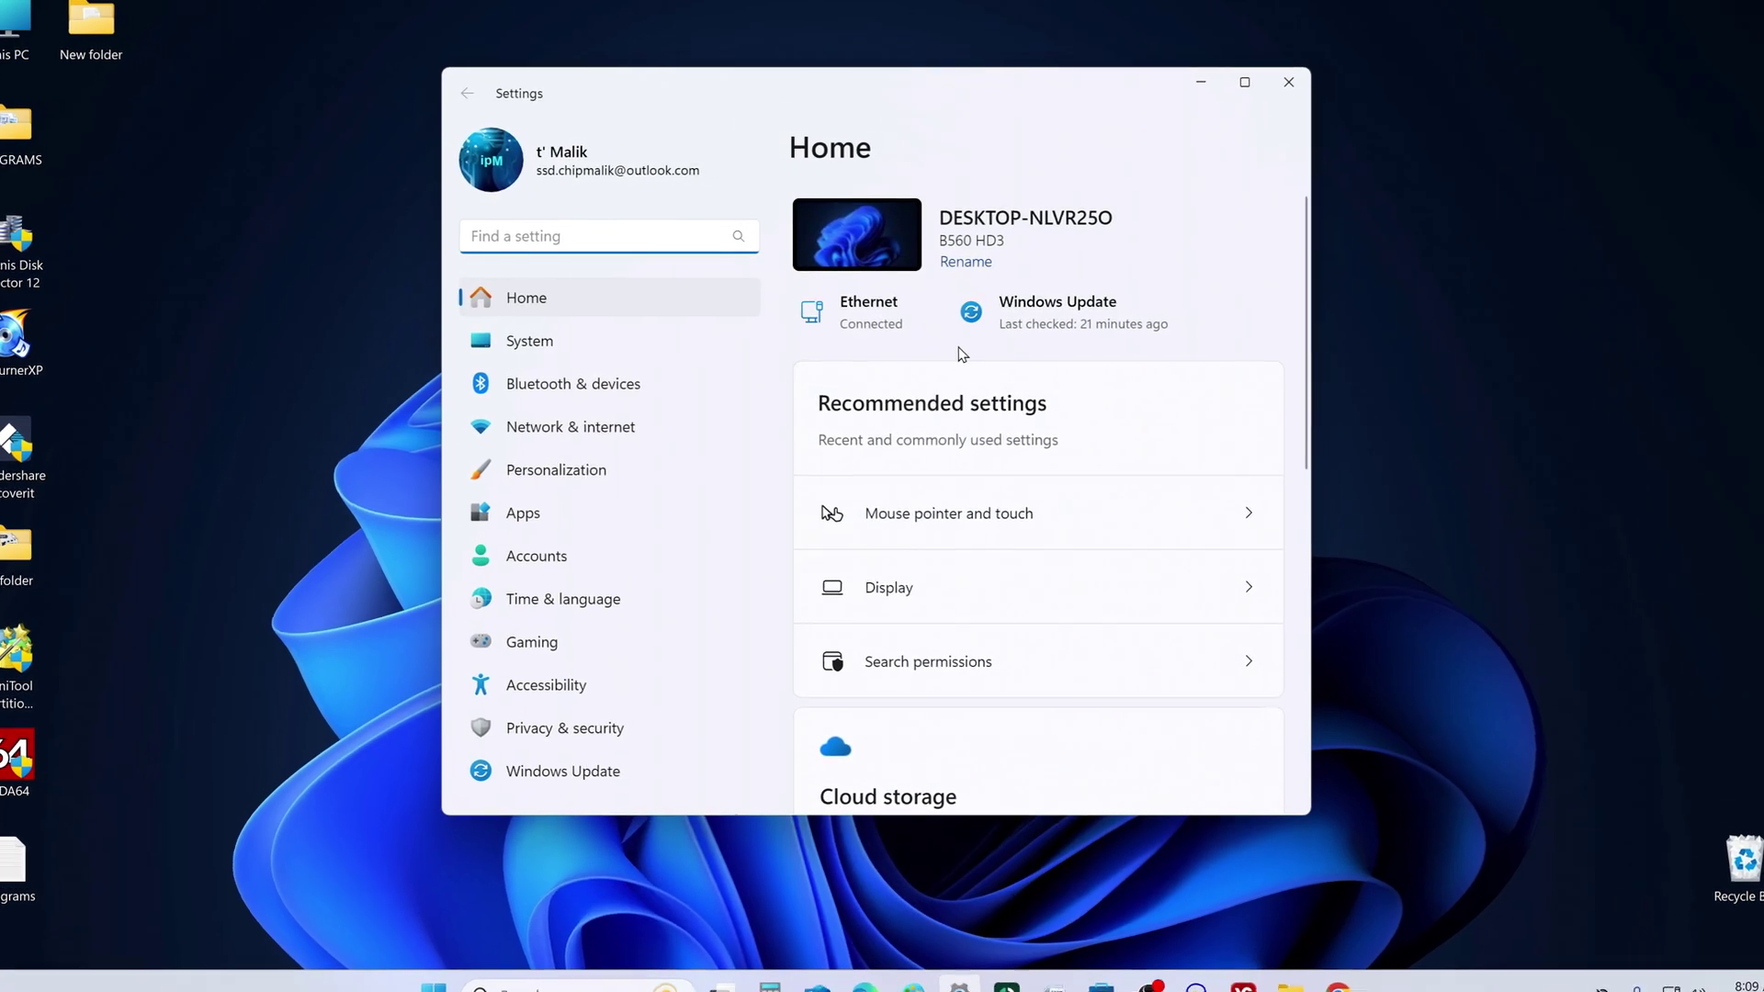
{"action": "left_click", "coordinate": [639, 349]}
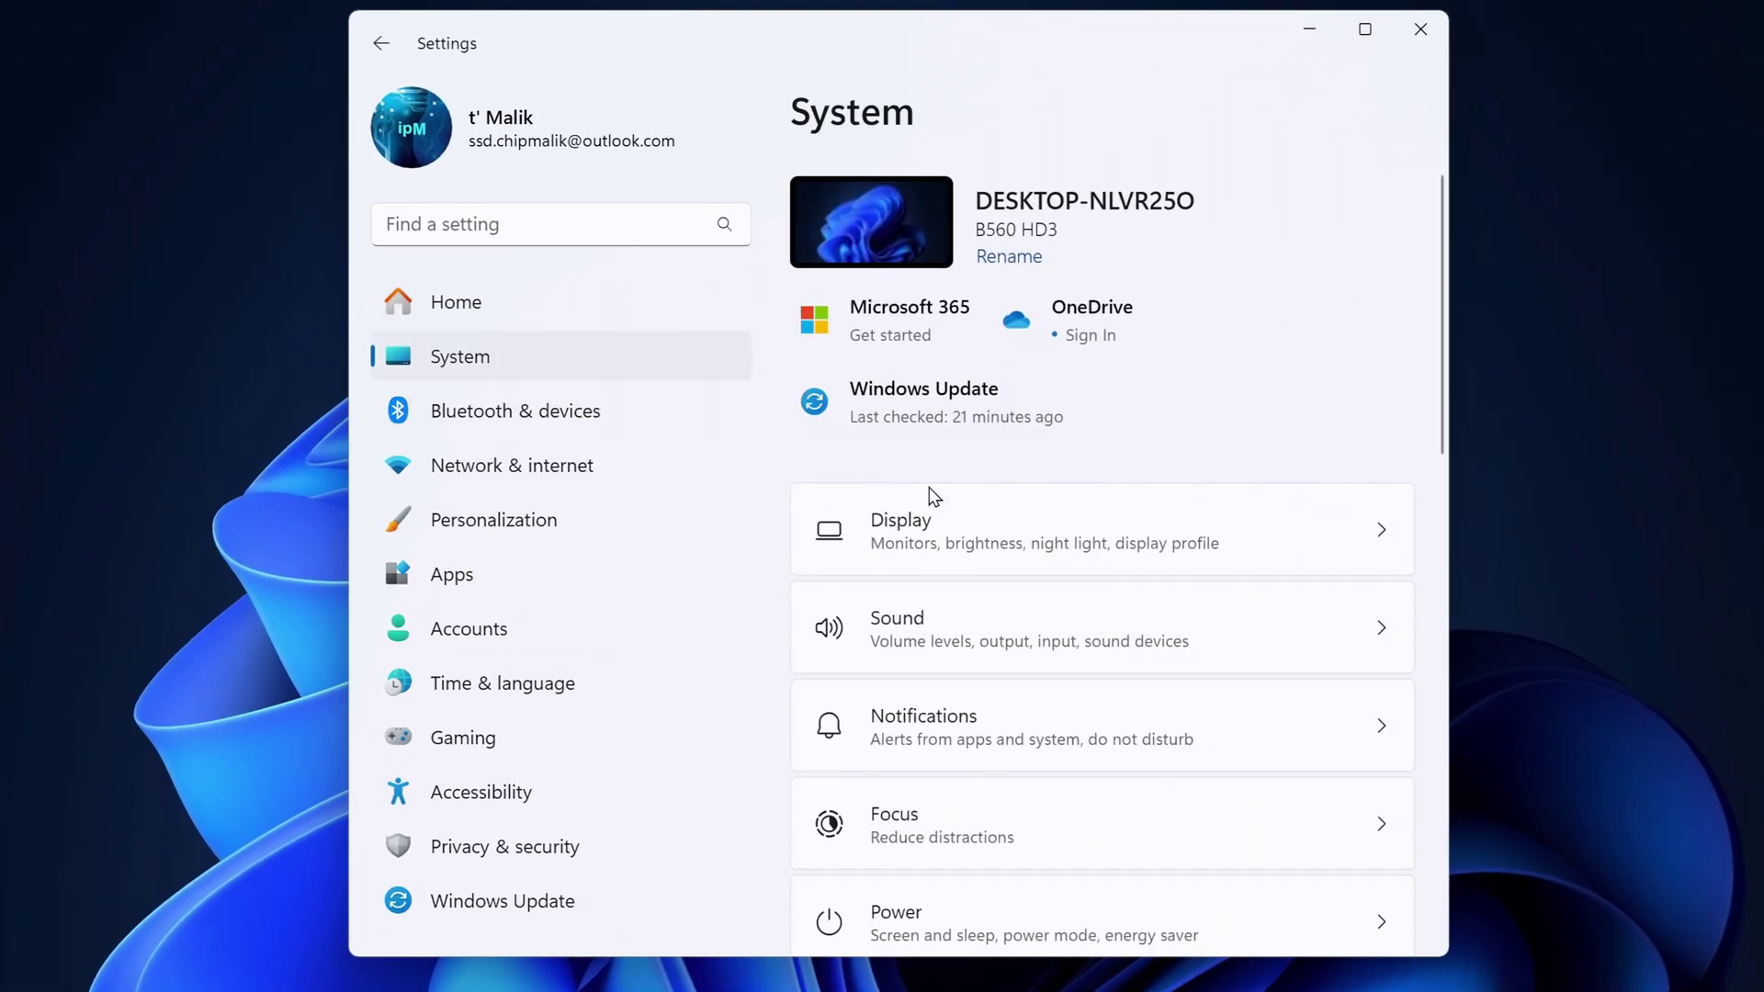
{"action": "scroll", "coordinate": [951, 523], "scroll_direction": "down", "scroll_amount": 6}
{"action": "scroll", "coordinate": [951, 531], "scroll_direction": "down", "scroll_amount": 5}
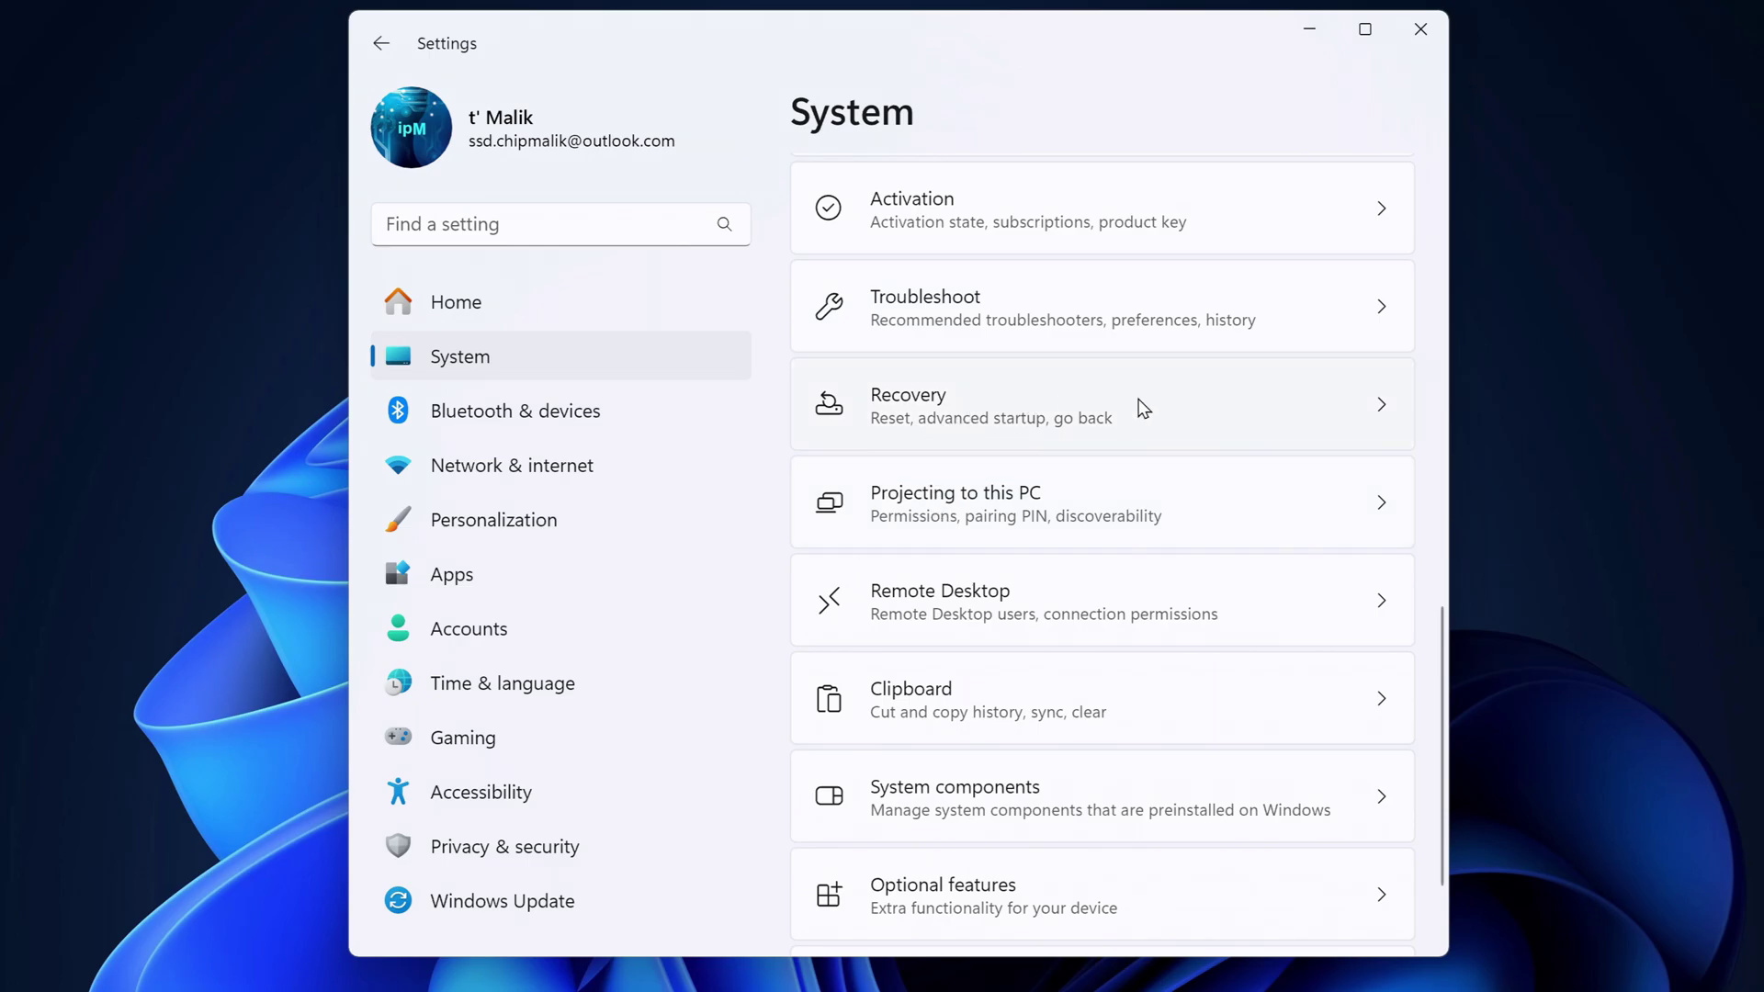
{"action": "left_click", "coordinate": [1165, 401]}
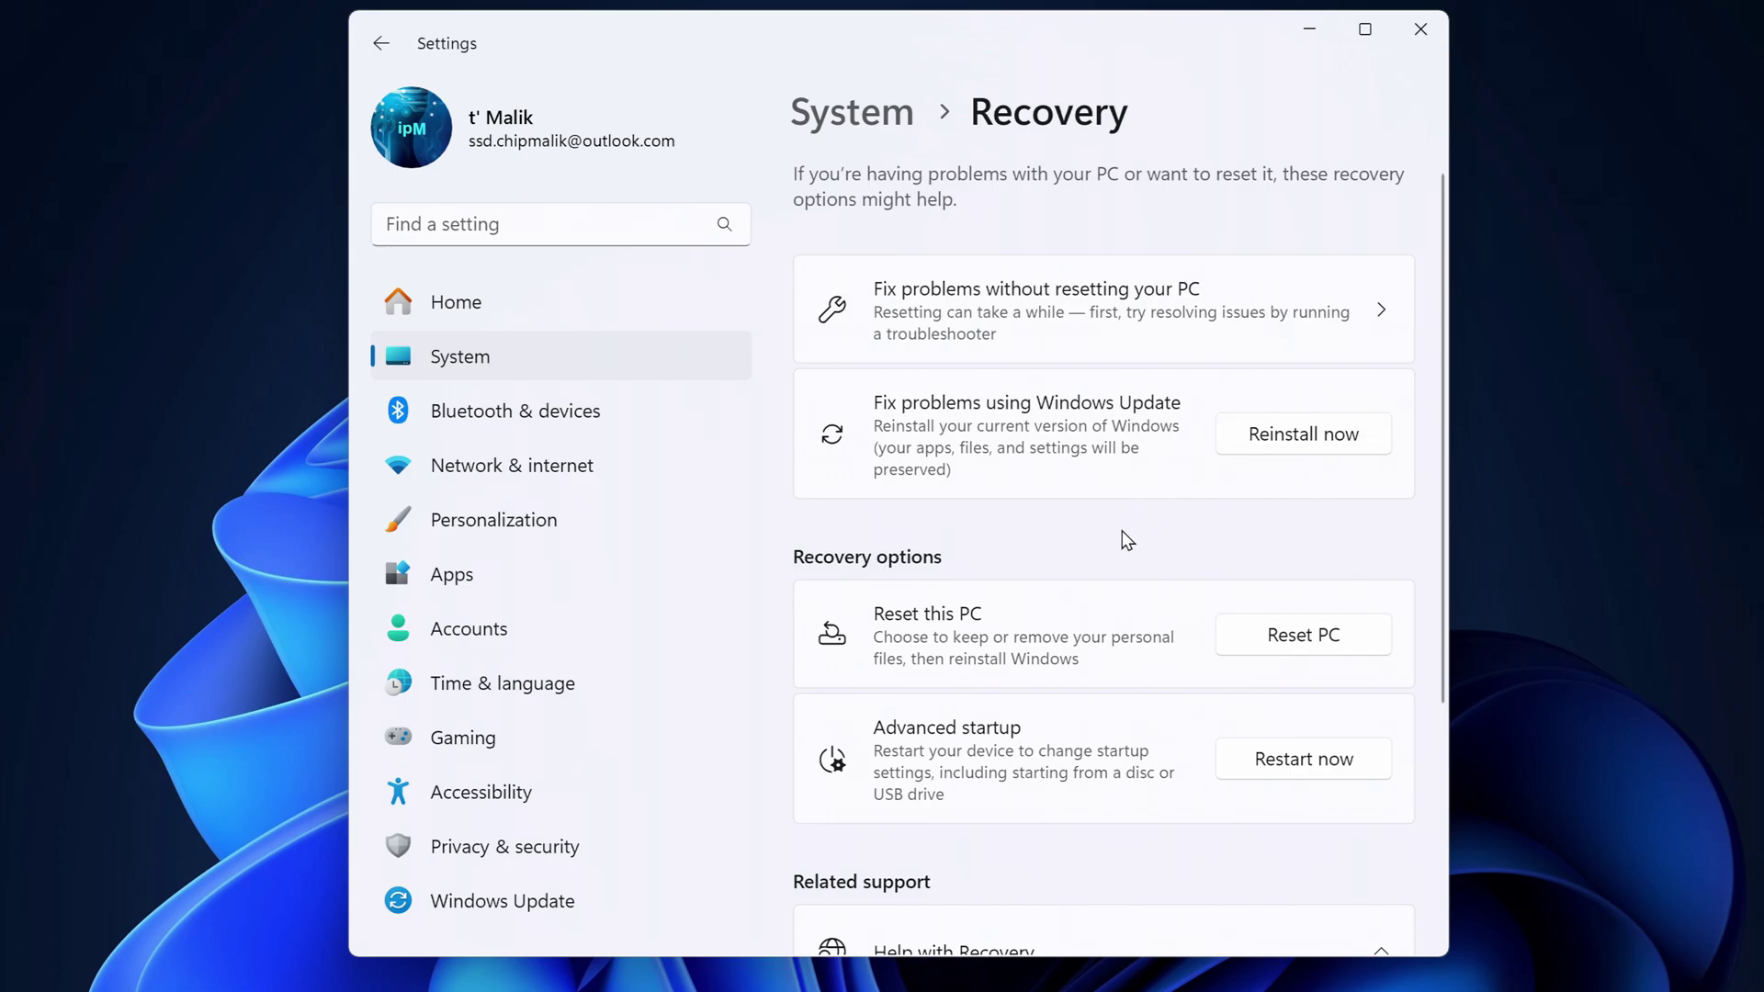
{"action": "scroll", "coordinate": [1122, 533], "scroll_direction": "down", "scroll_amount": 3}
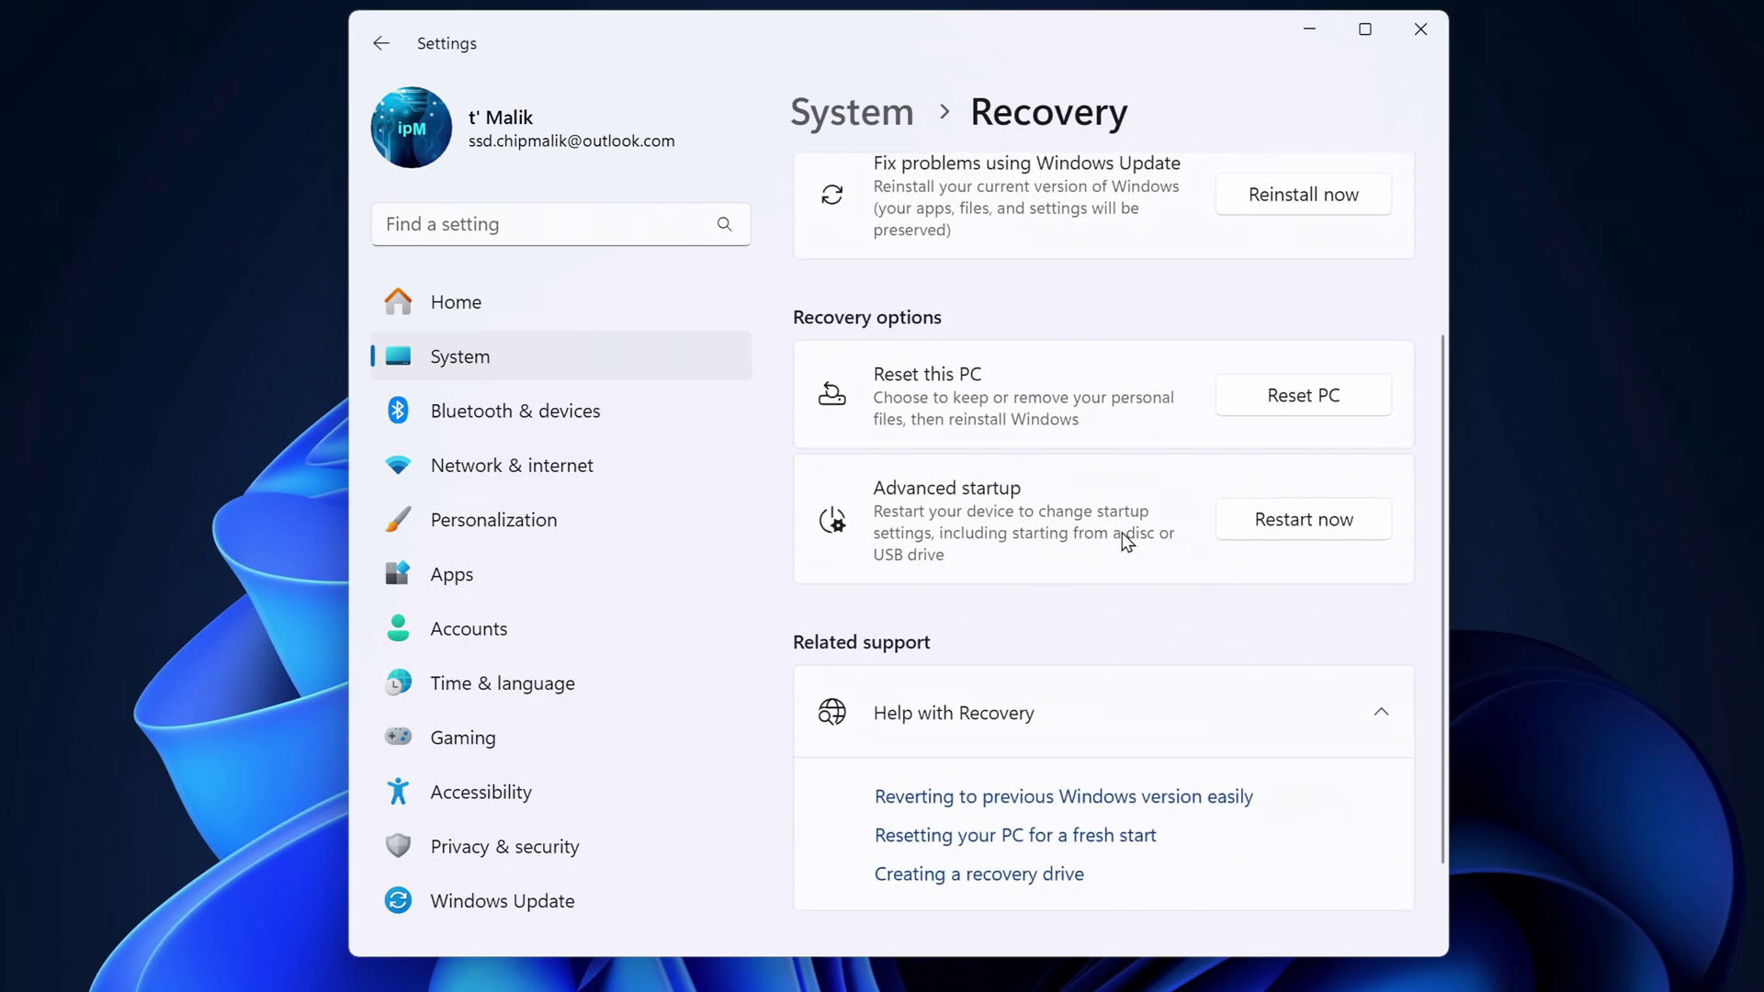
{"action": "left_click", "coordinate": [1301, 407]}
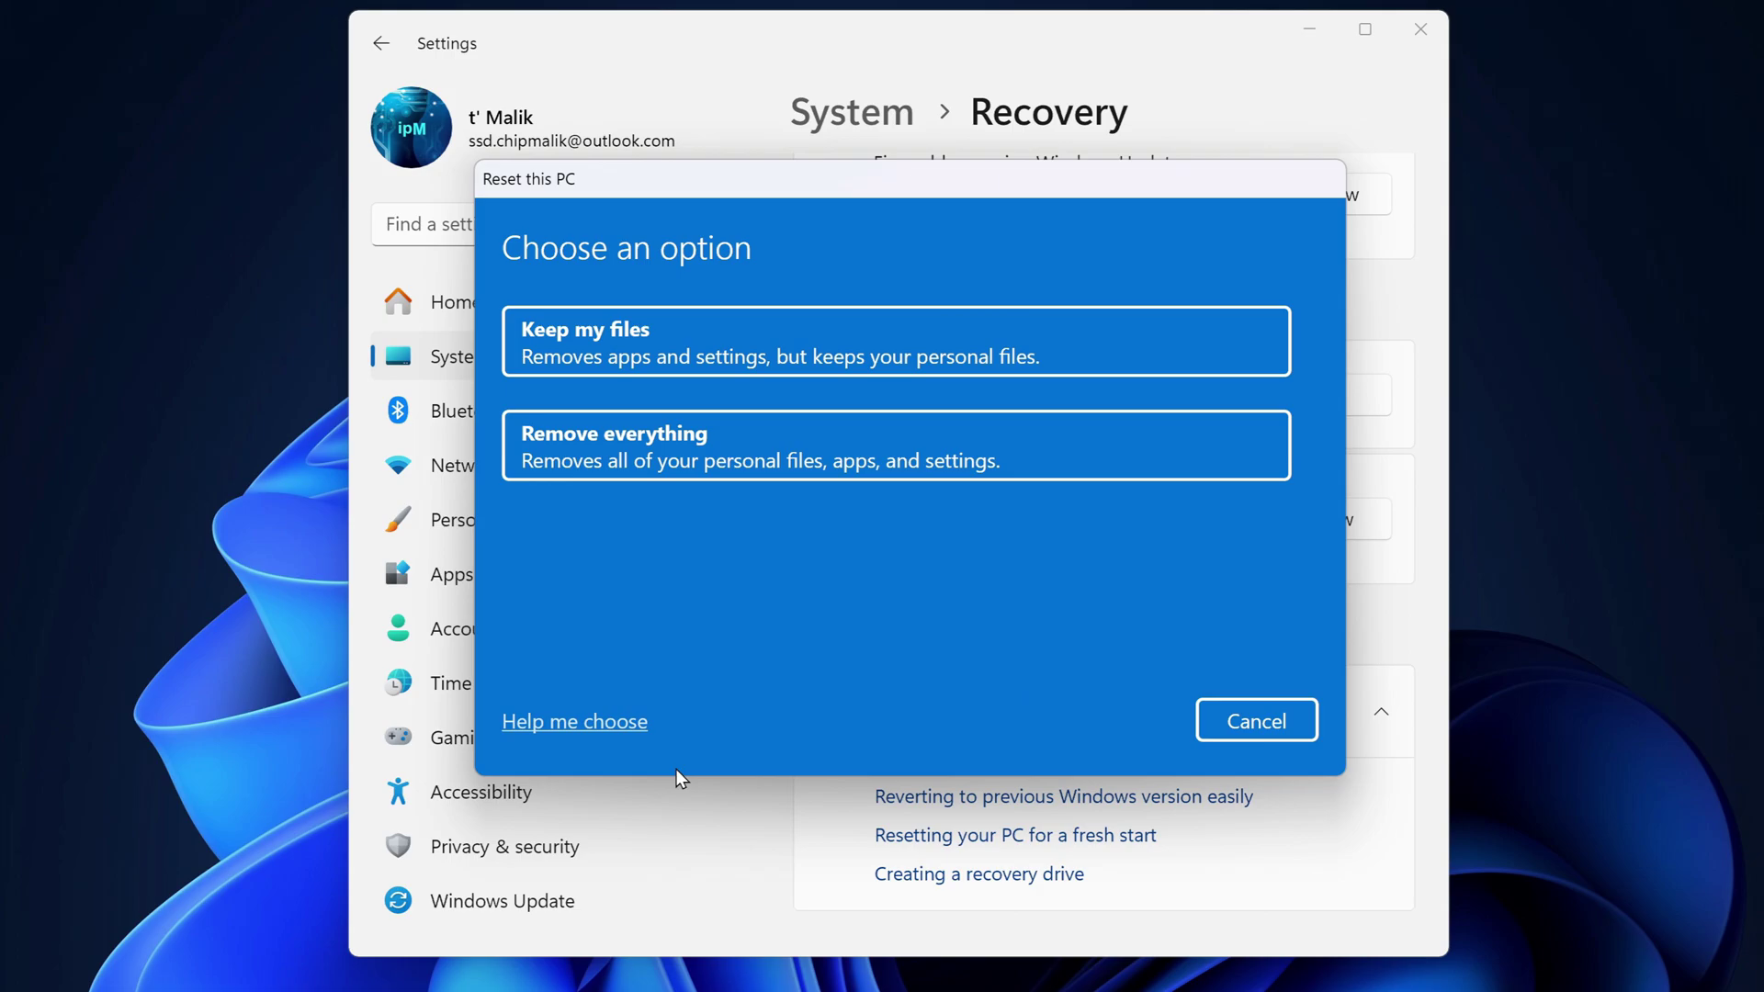
Choose Remove everything in the Reset this PC dialog
{"action": "left_click", "coordinate": [1033, 461]}
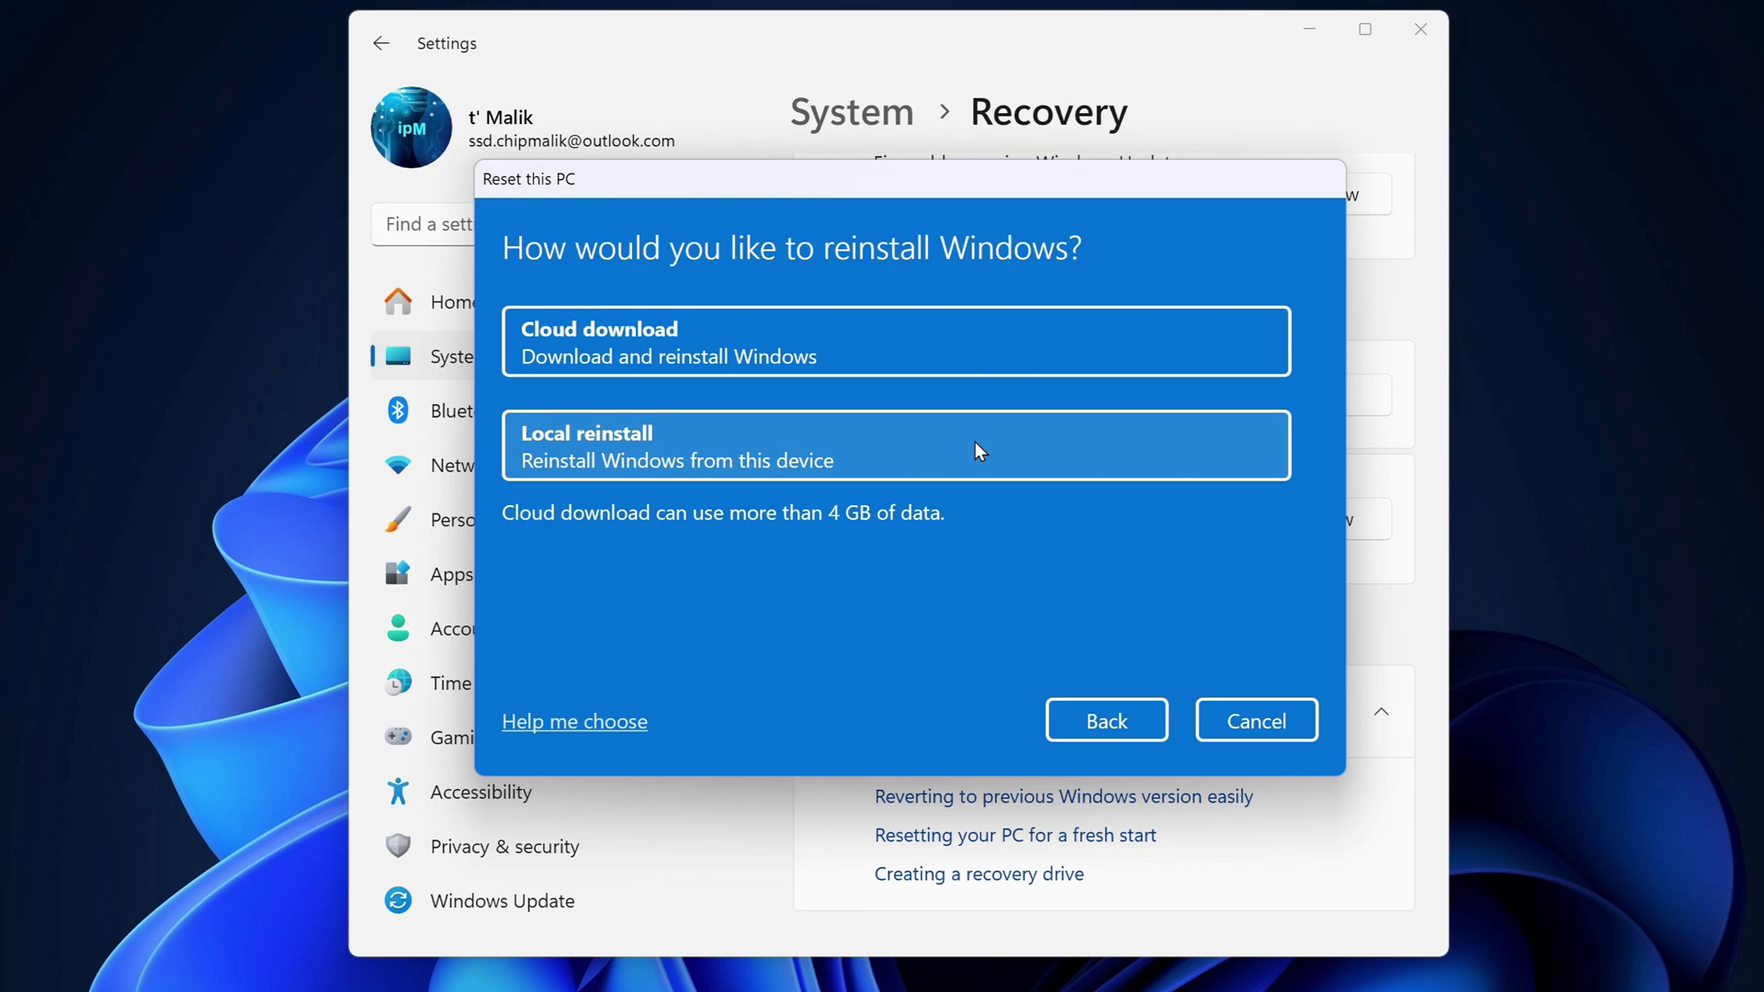
Choose Local reinstall, leaving Clean data and Delete files from all drives both set to No
{"action": "left_click", "coordinate": [976, 448]}
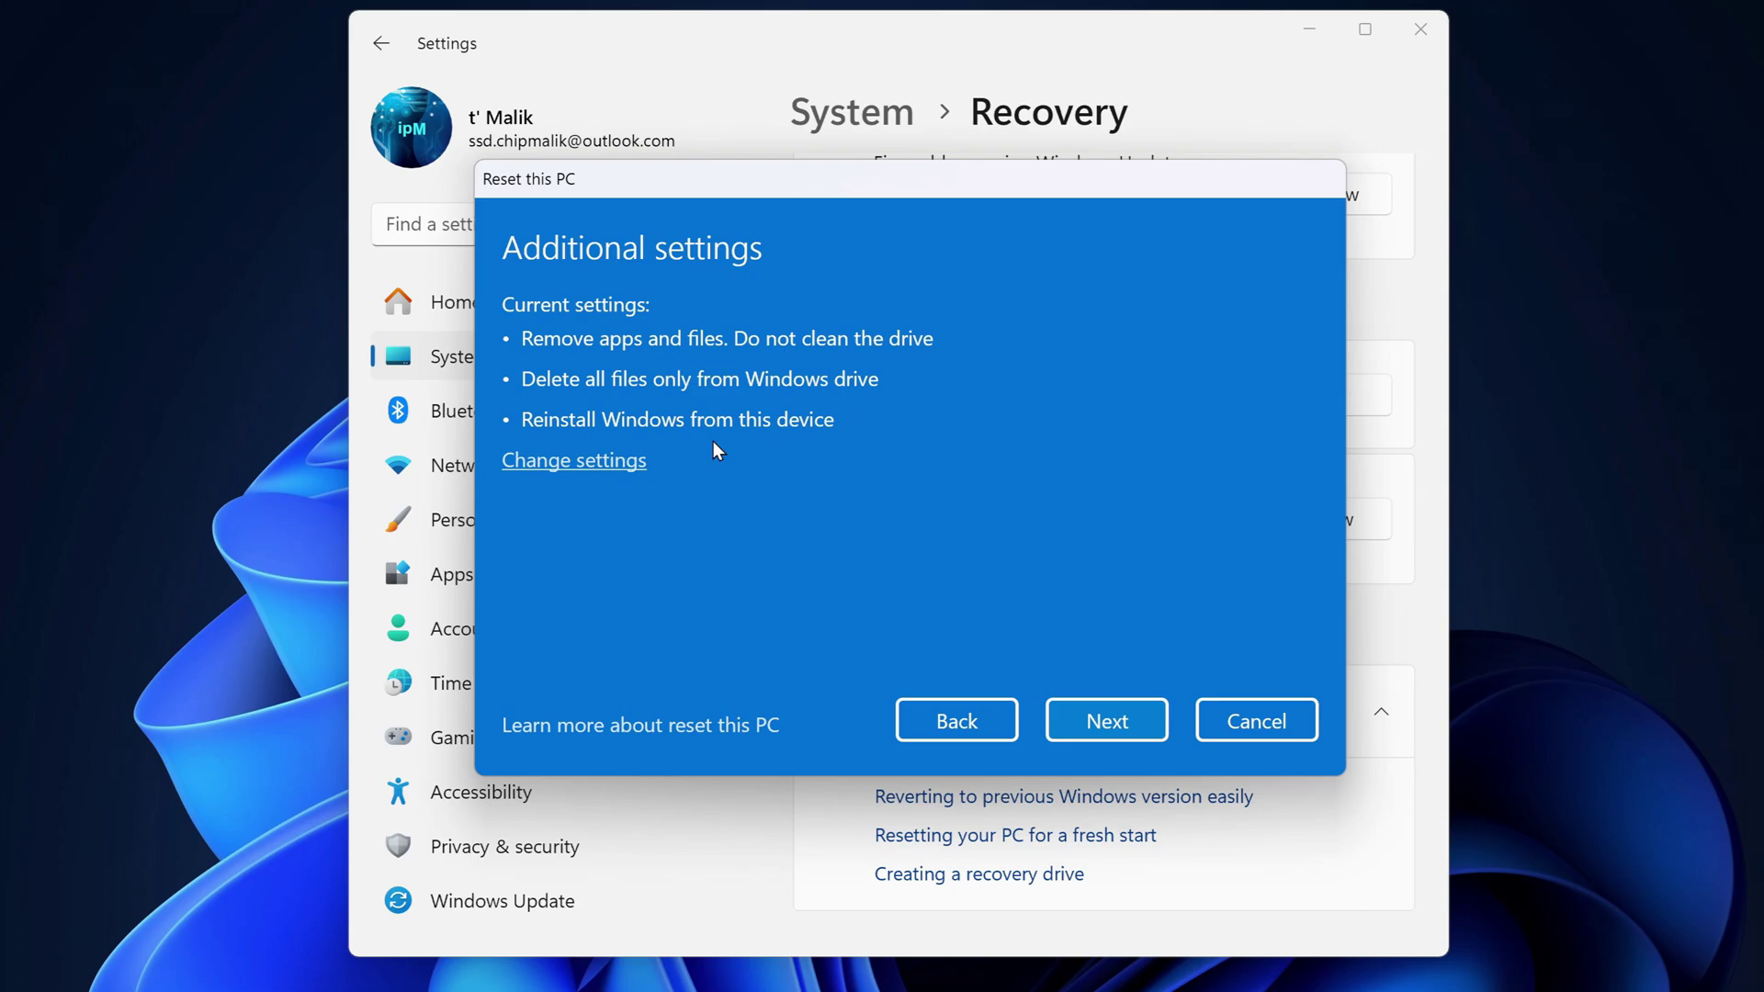
{"action": "left_click", "coordinate": [595, 466]}
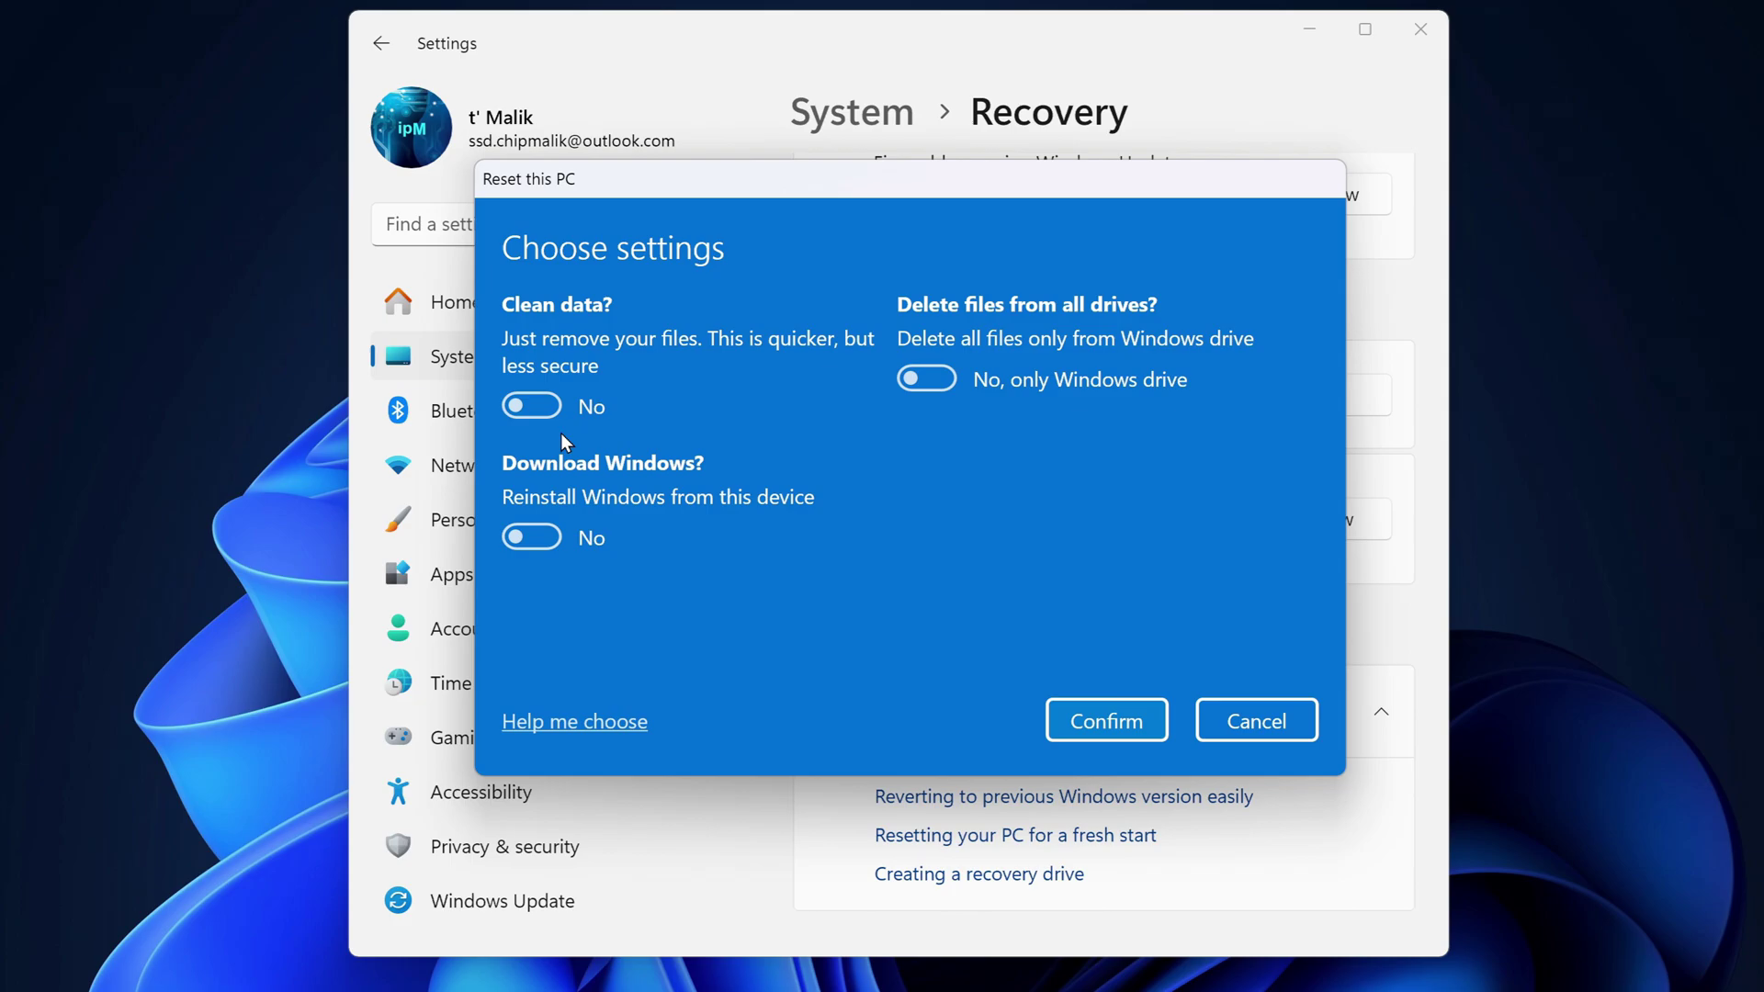
{"action": "left_click", "coordinate": [547, 409]}
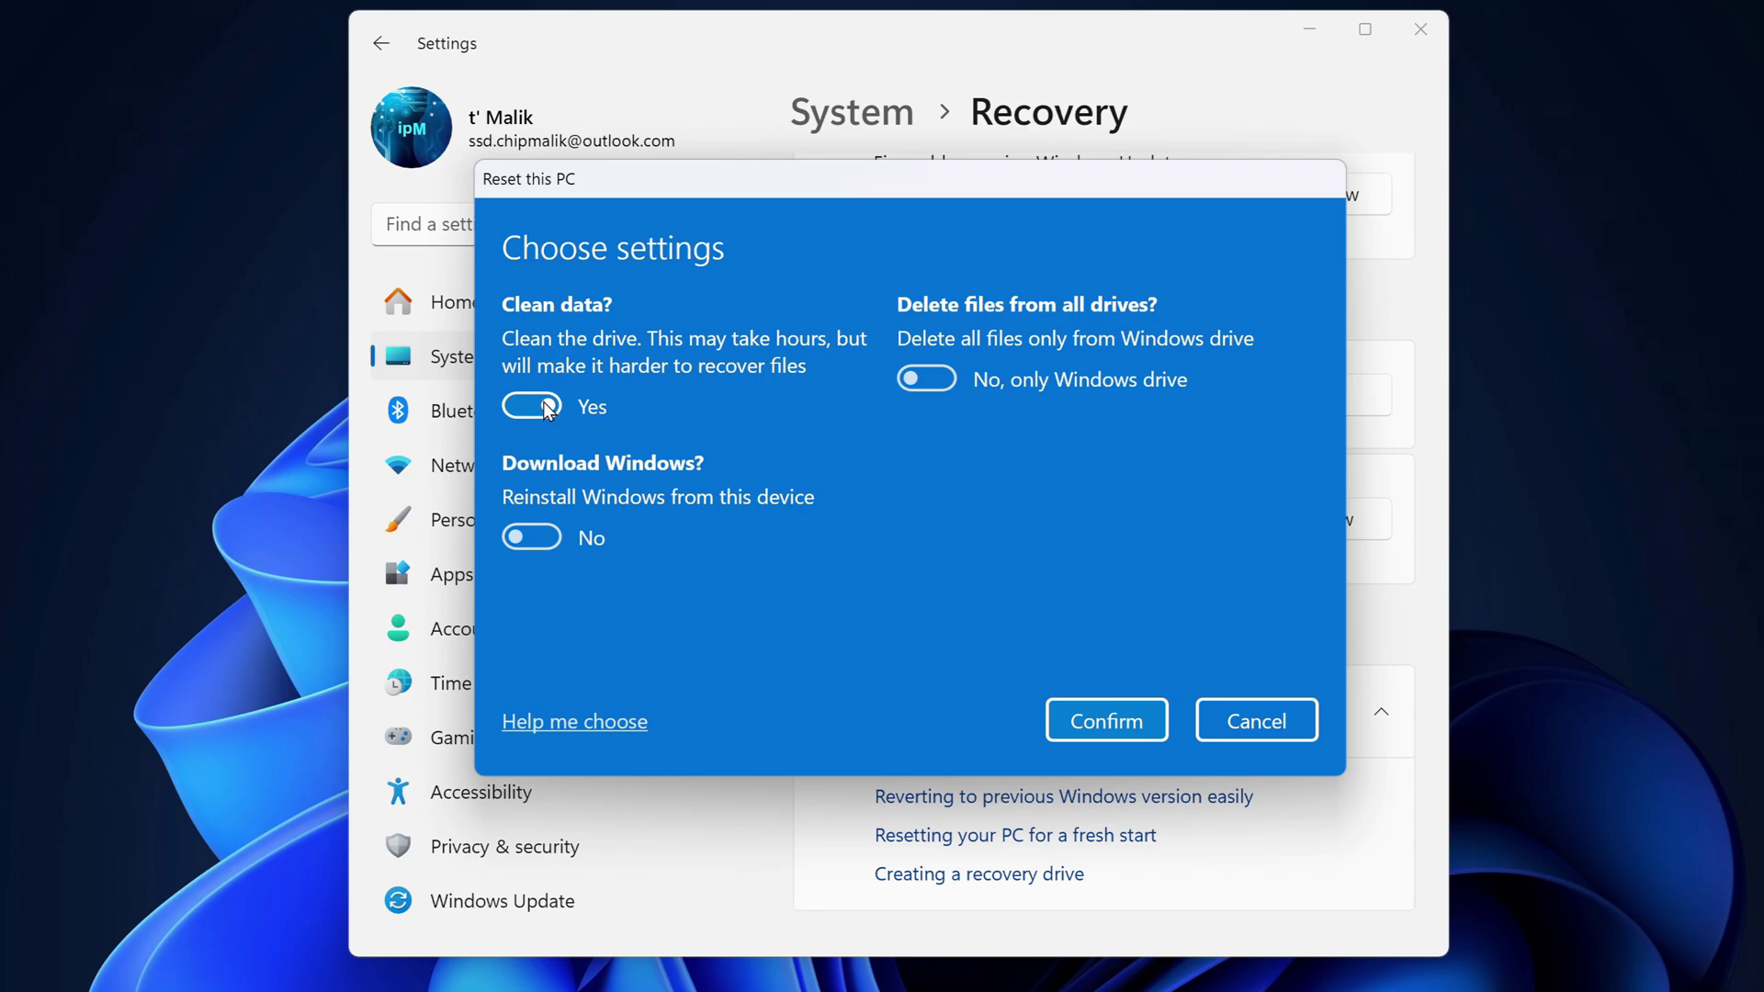
{"action": "left_click", "coordinate": [543, 404]}
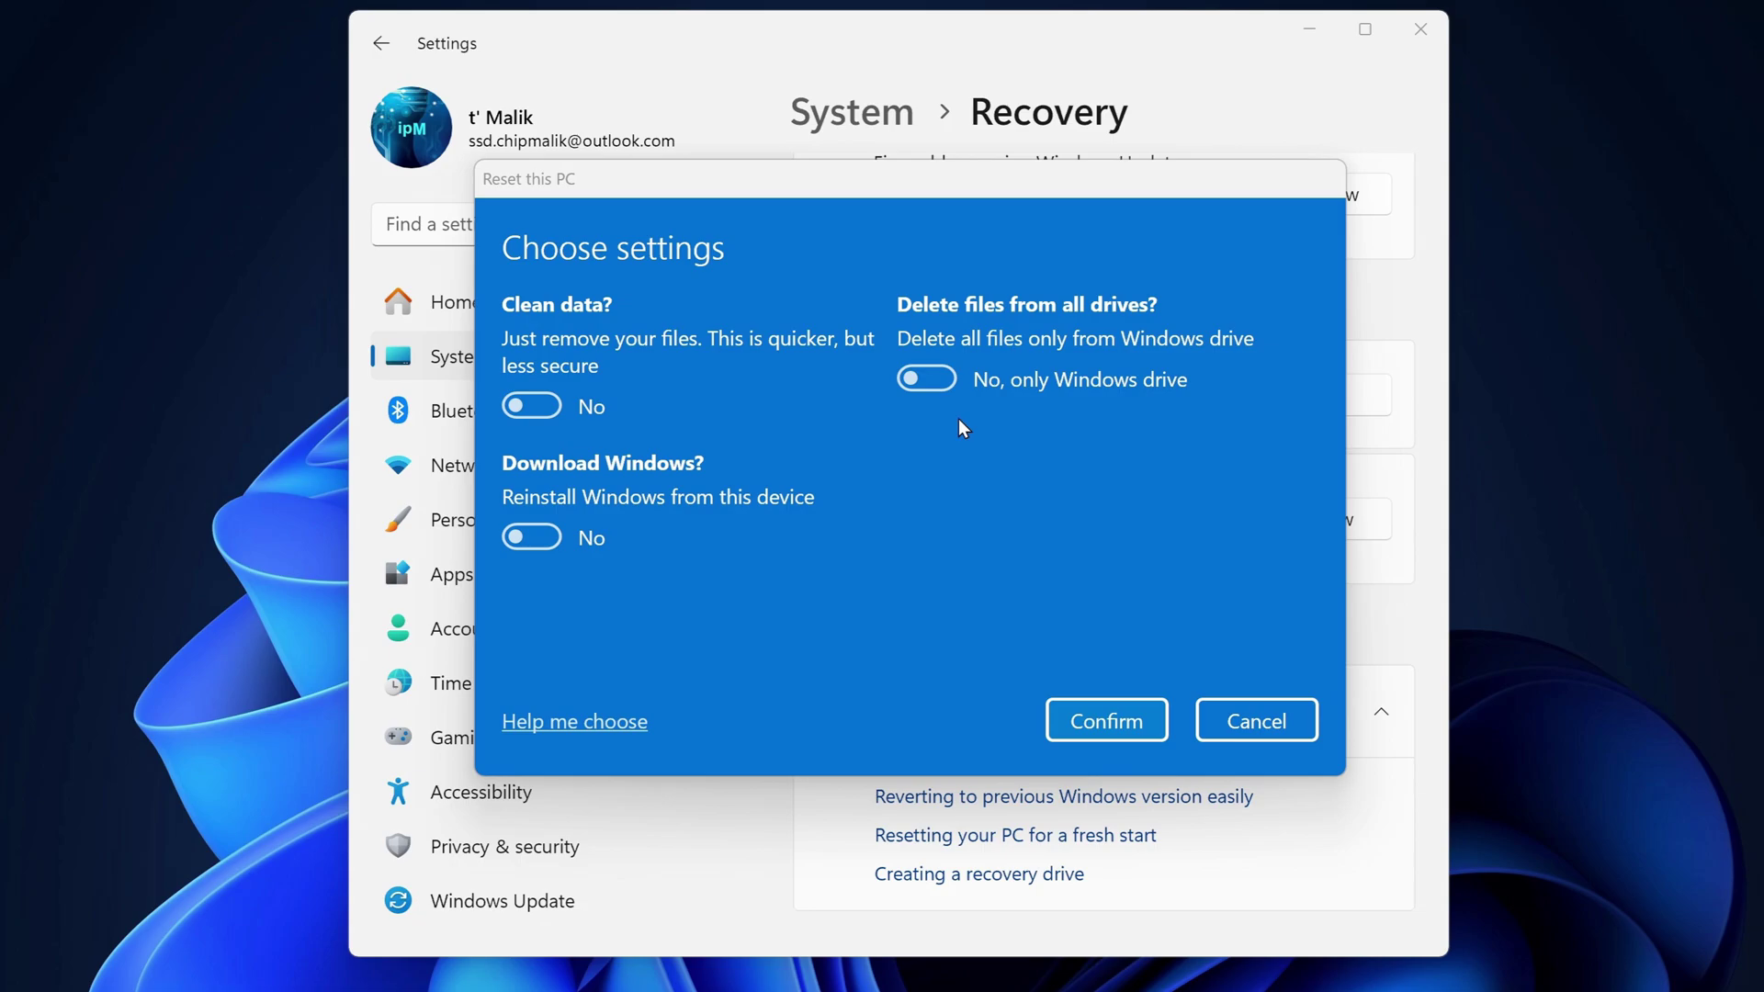
{"action": "left_click", "coordinate": [945, 384]}
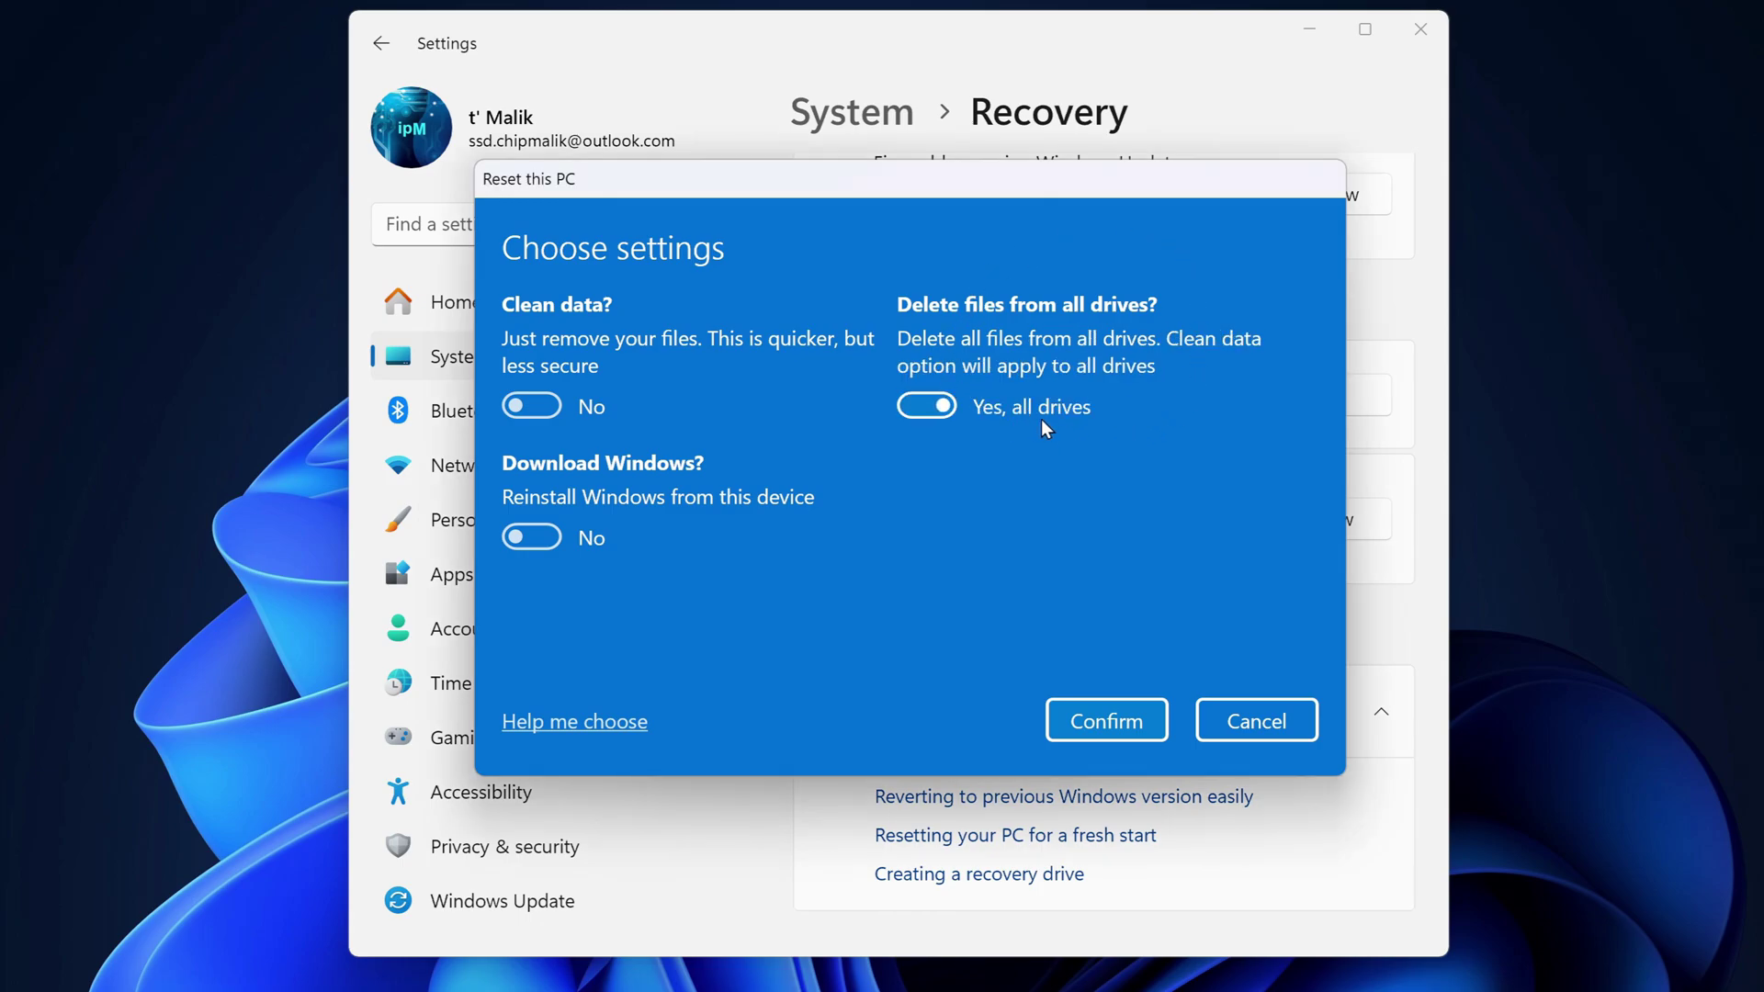
{"action": "left_click", "coordinate": [944, 406]}
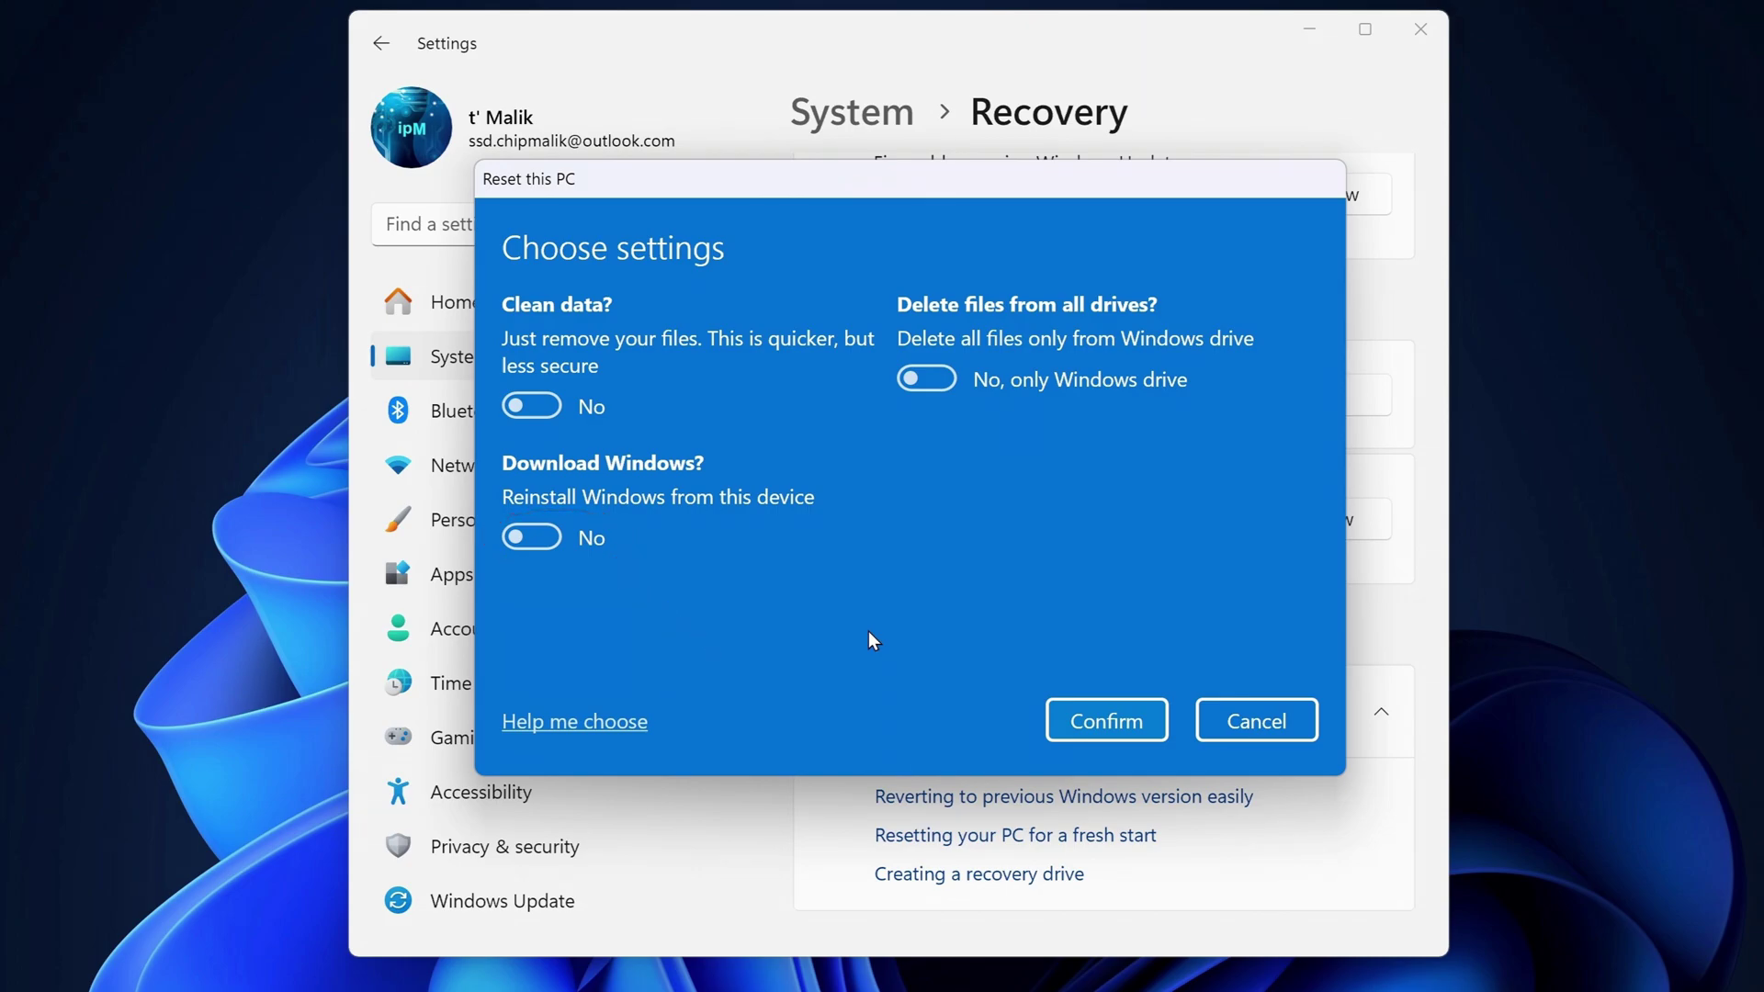
{"action": "left_click", "coordinate": [1092, 730]}
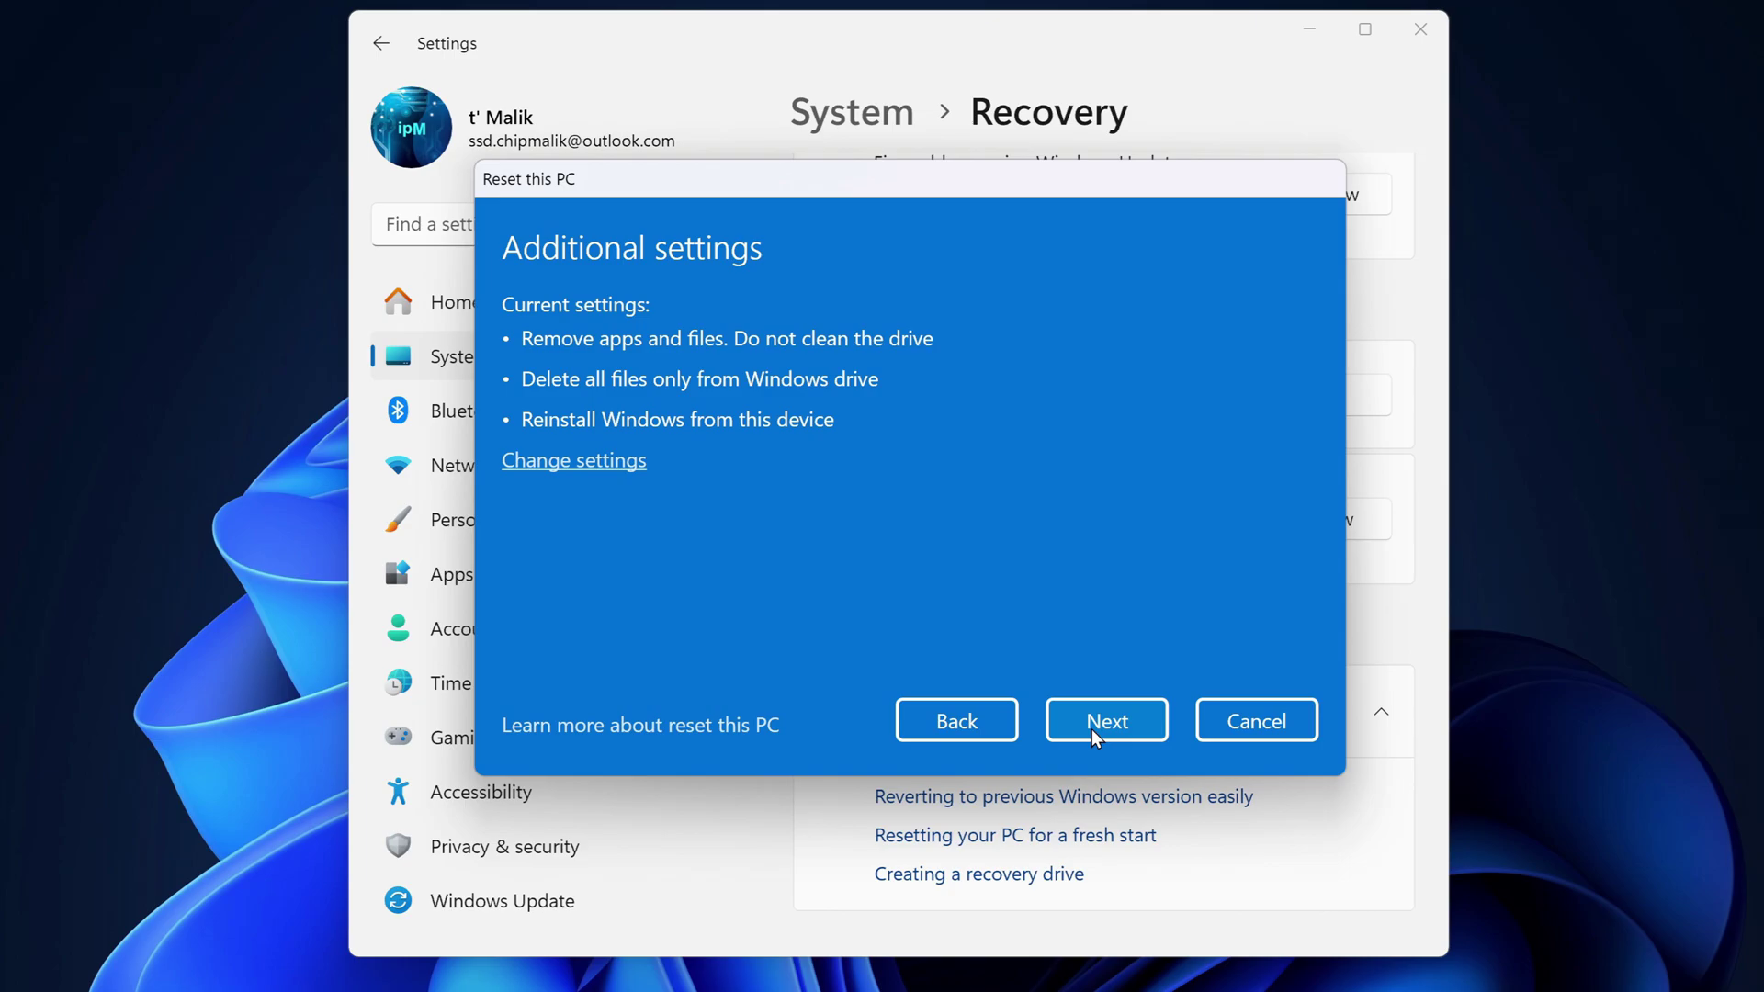
Continue to Ready to reset this PC and start the reset
{"action": "left_click", "coordinate": [1154, 719]}
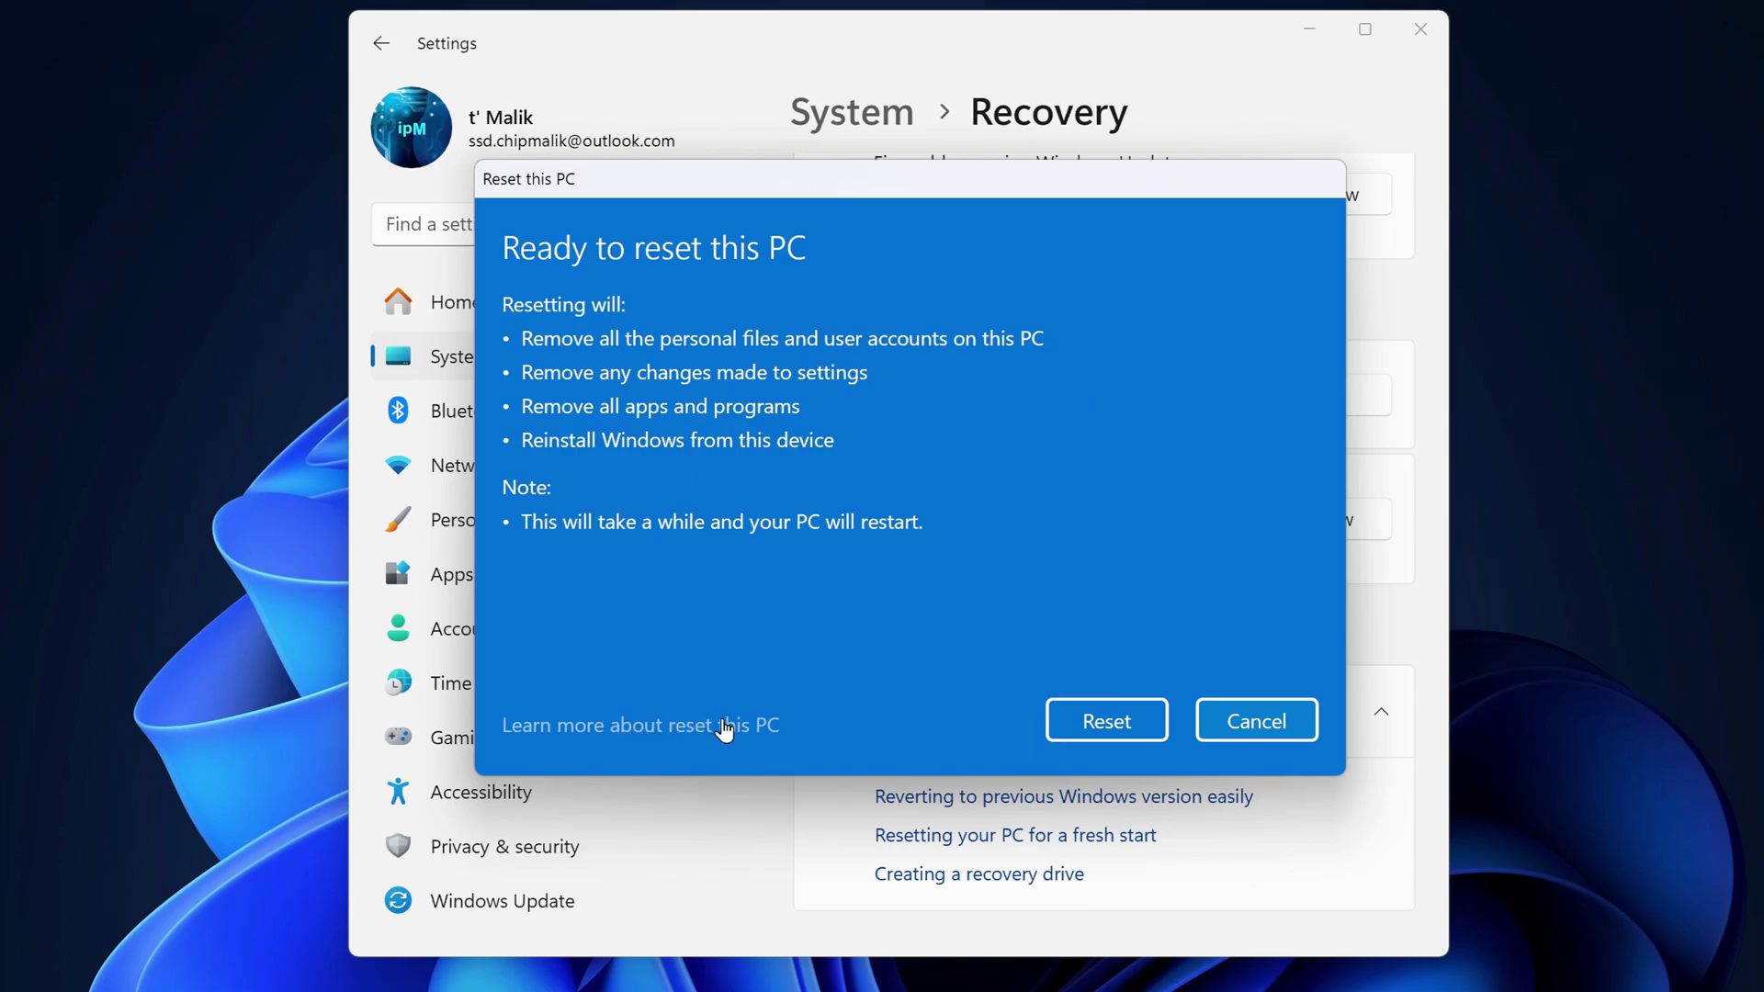
{"action": "left_click", "coordinate": [1060, 730]}
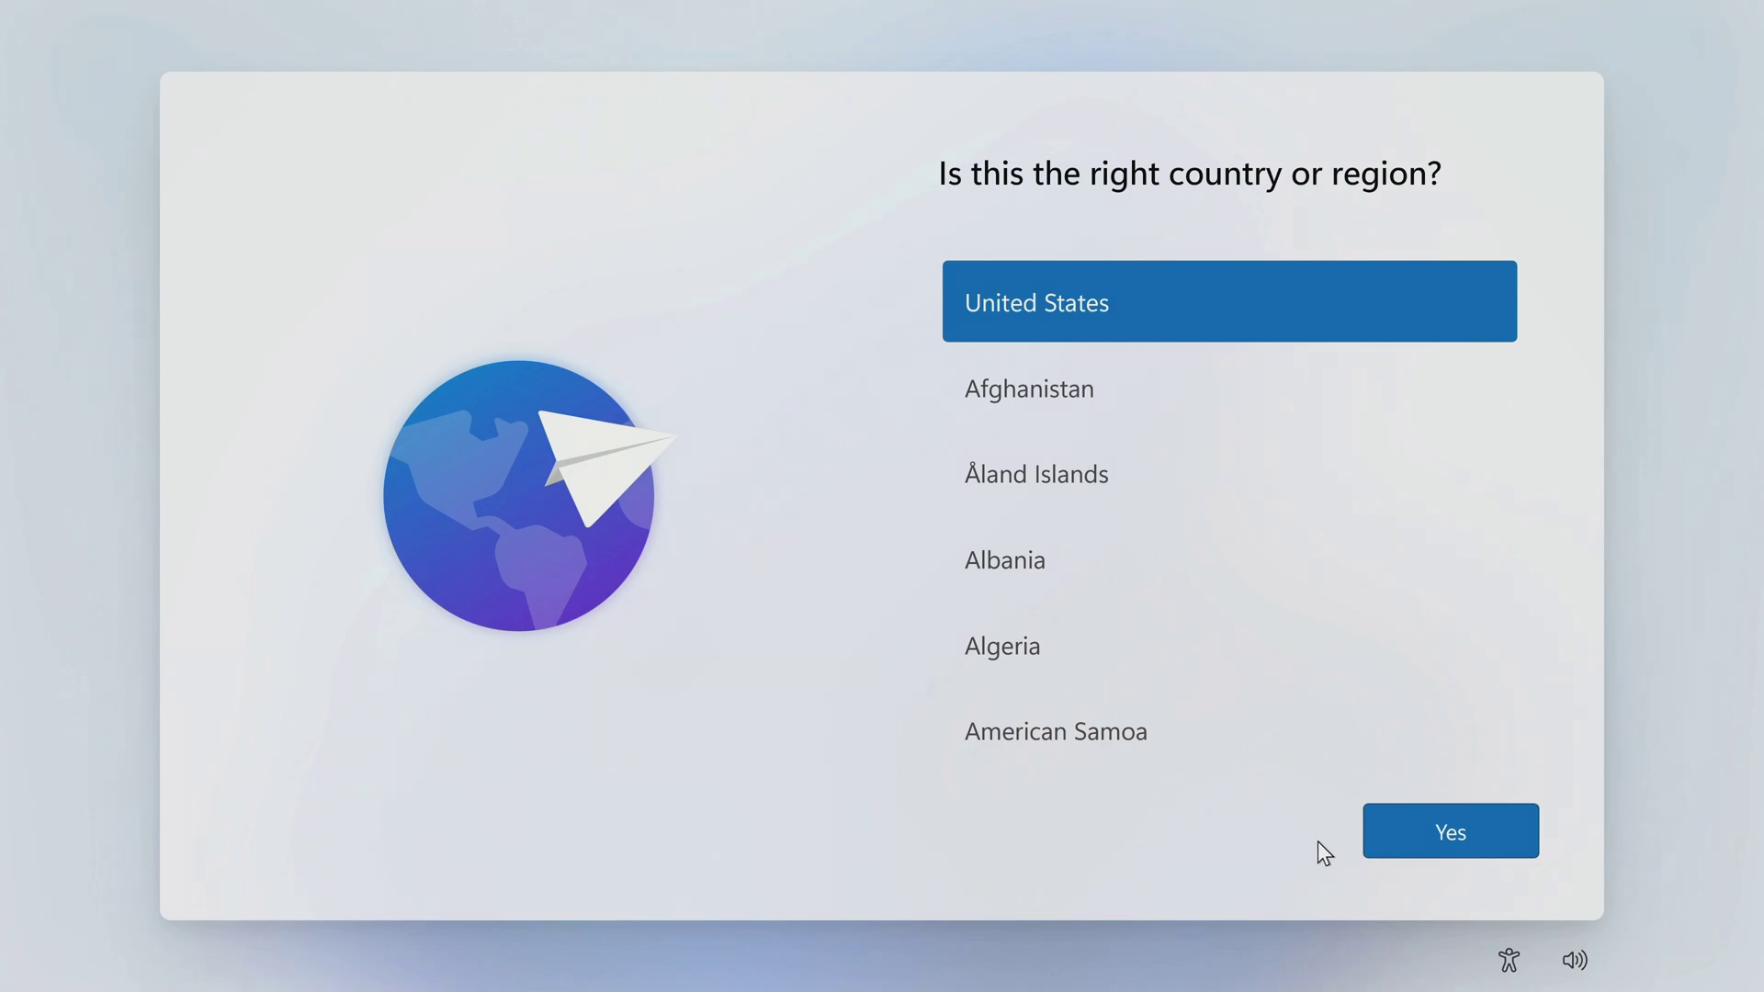
Confirm United States region and US keyboard, skip a second layout, and accept the license
{"action": "left_click", "coordinate": [1398, 836]}
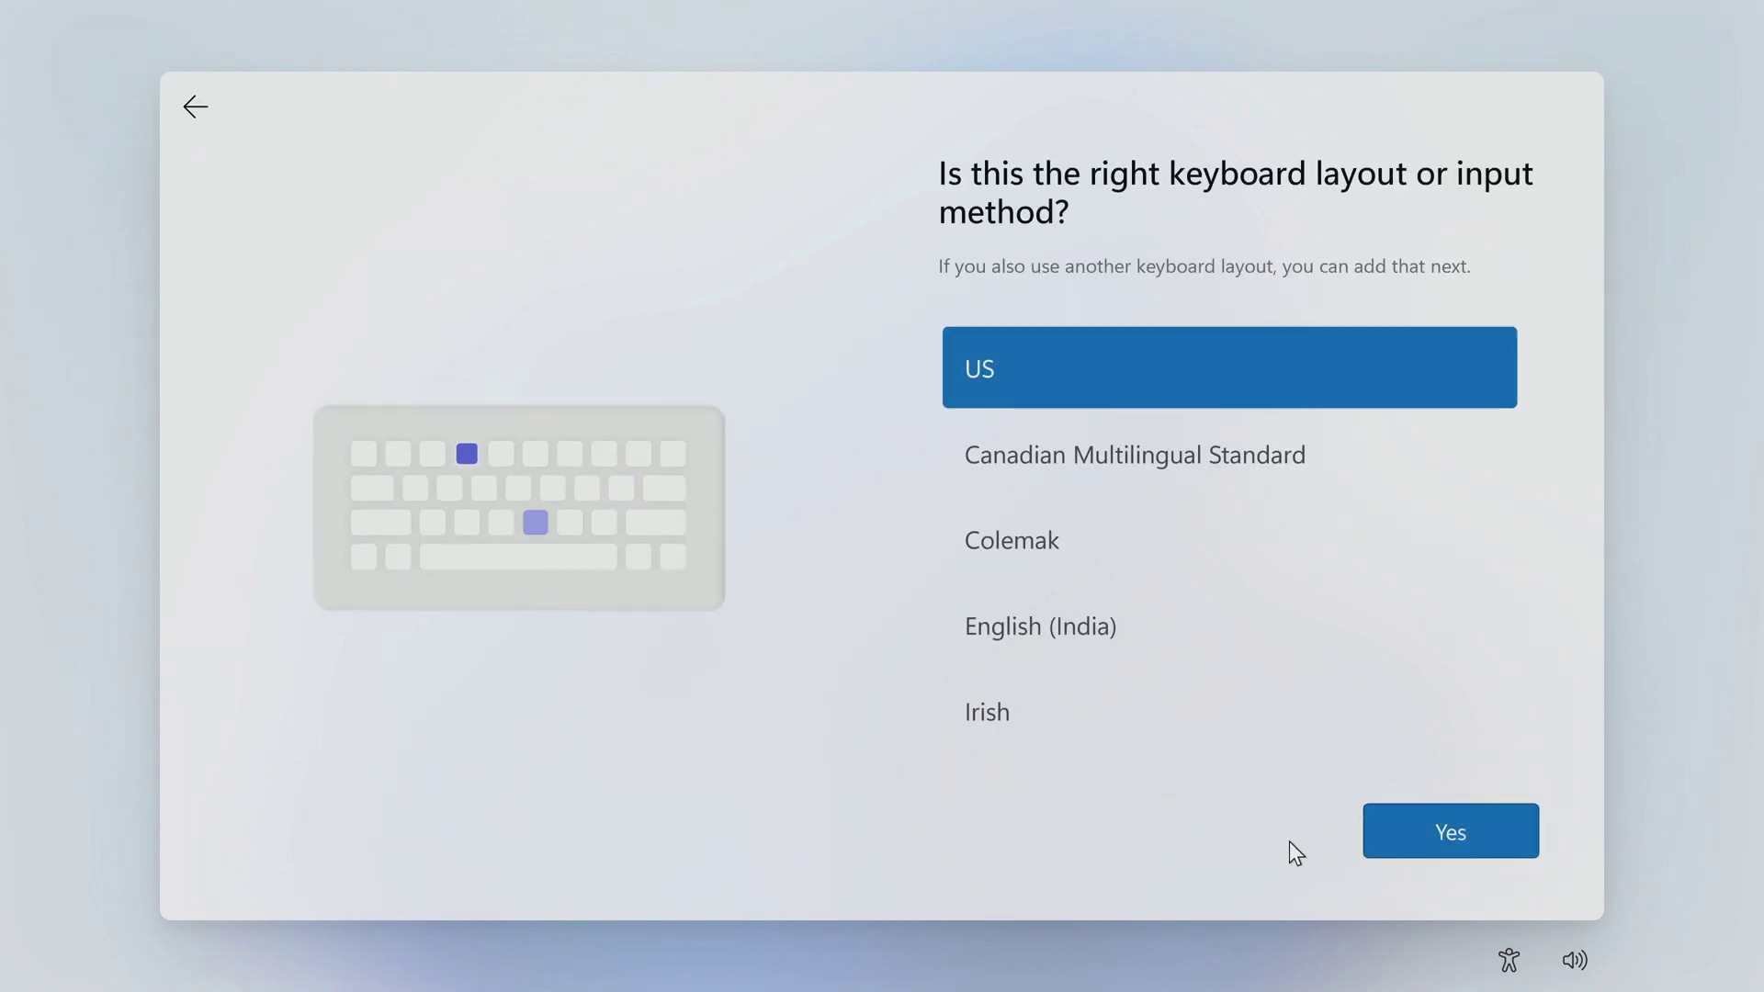
{"action": "left_click", "coordinate": [1387, 842]}
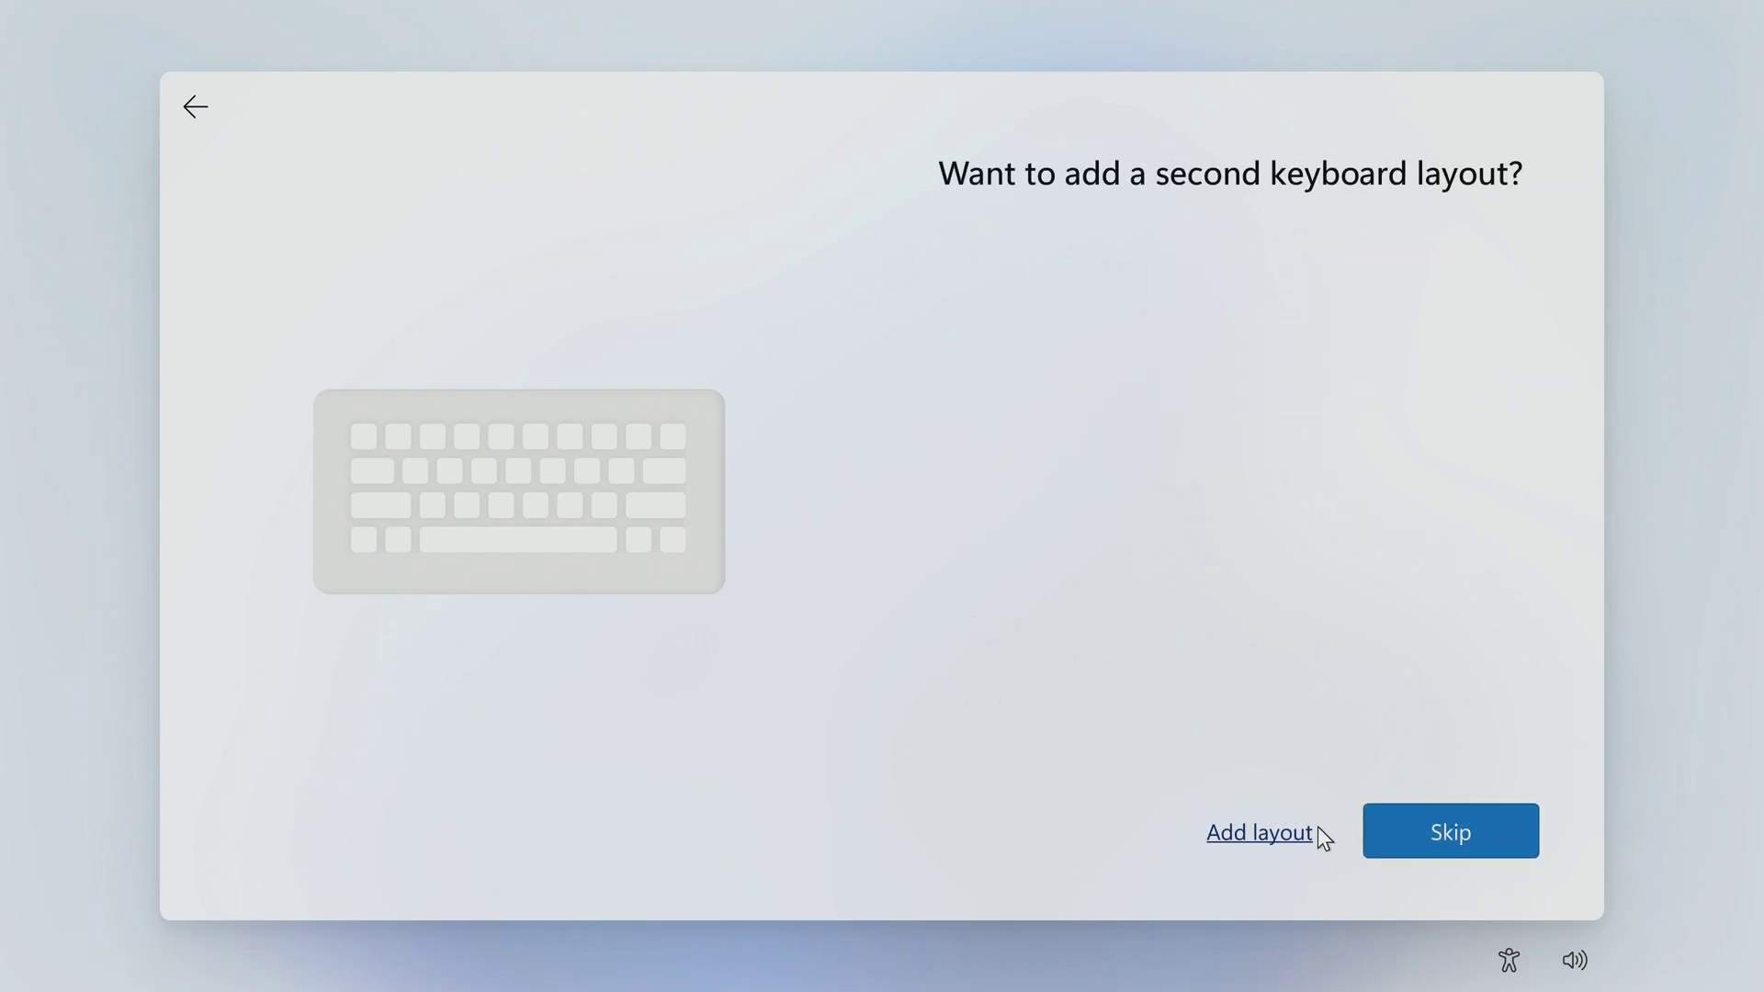
{"action": "left_click", "coordinate": [1395, 853]}
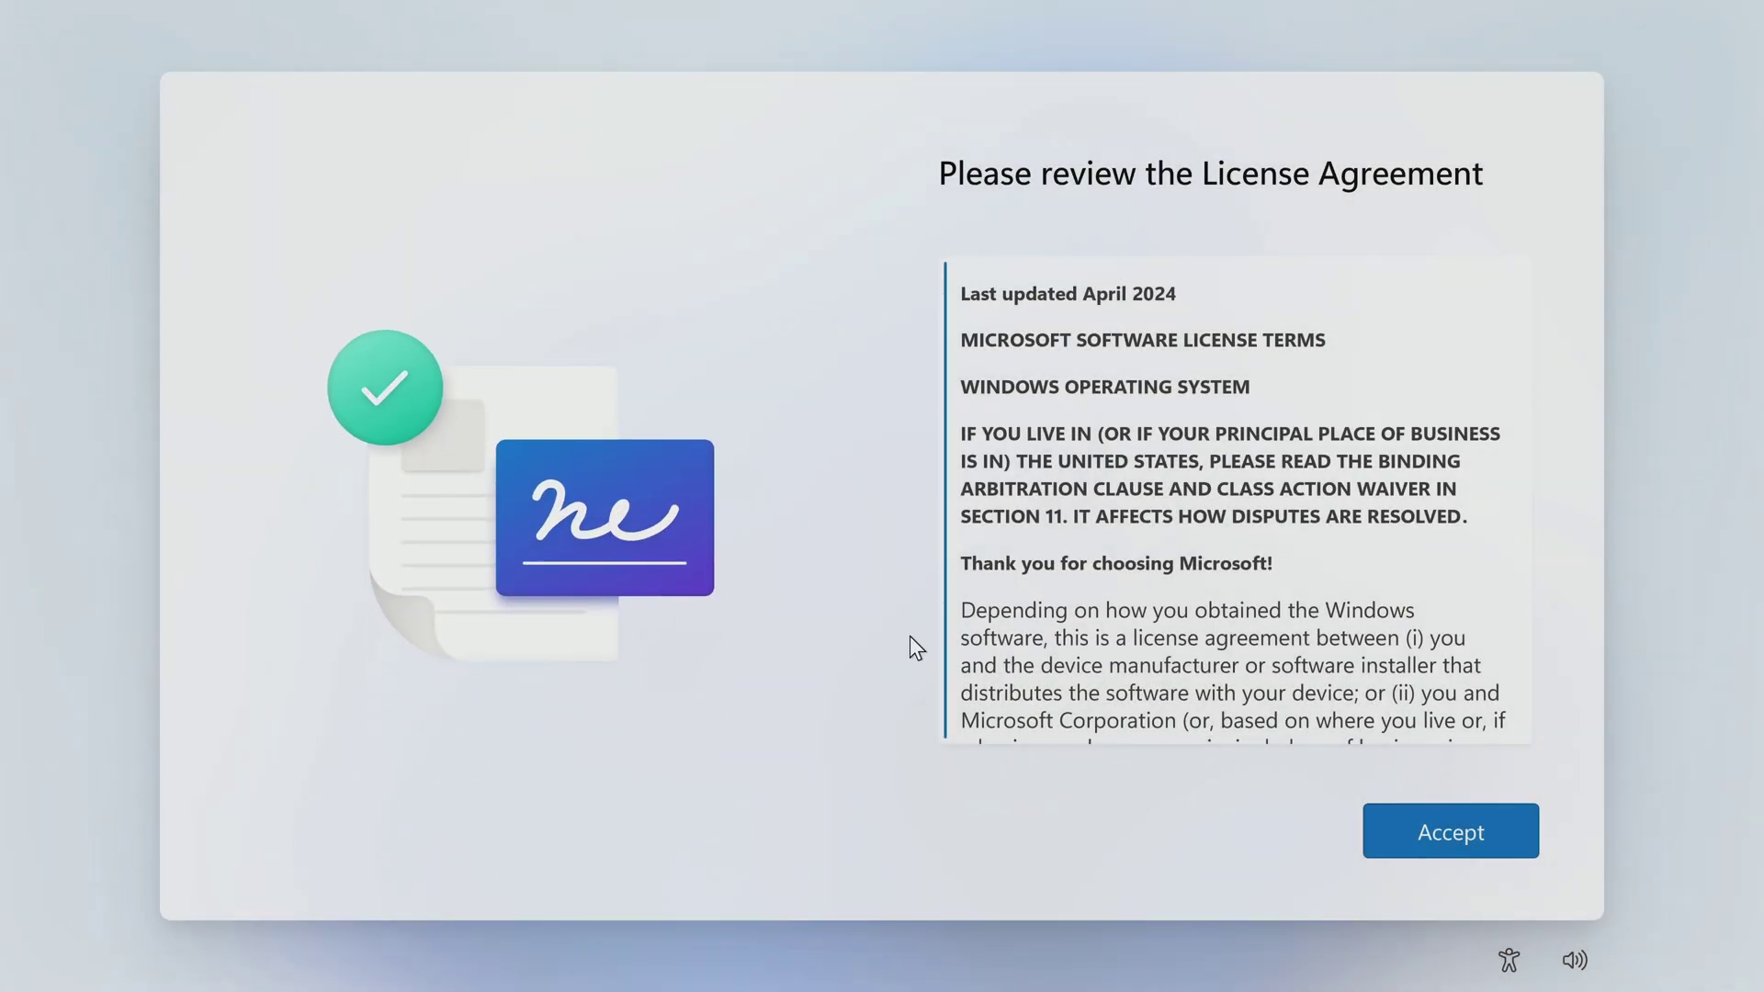
{"action": "left_click", "coordinate": [1414, 850]}
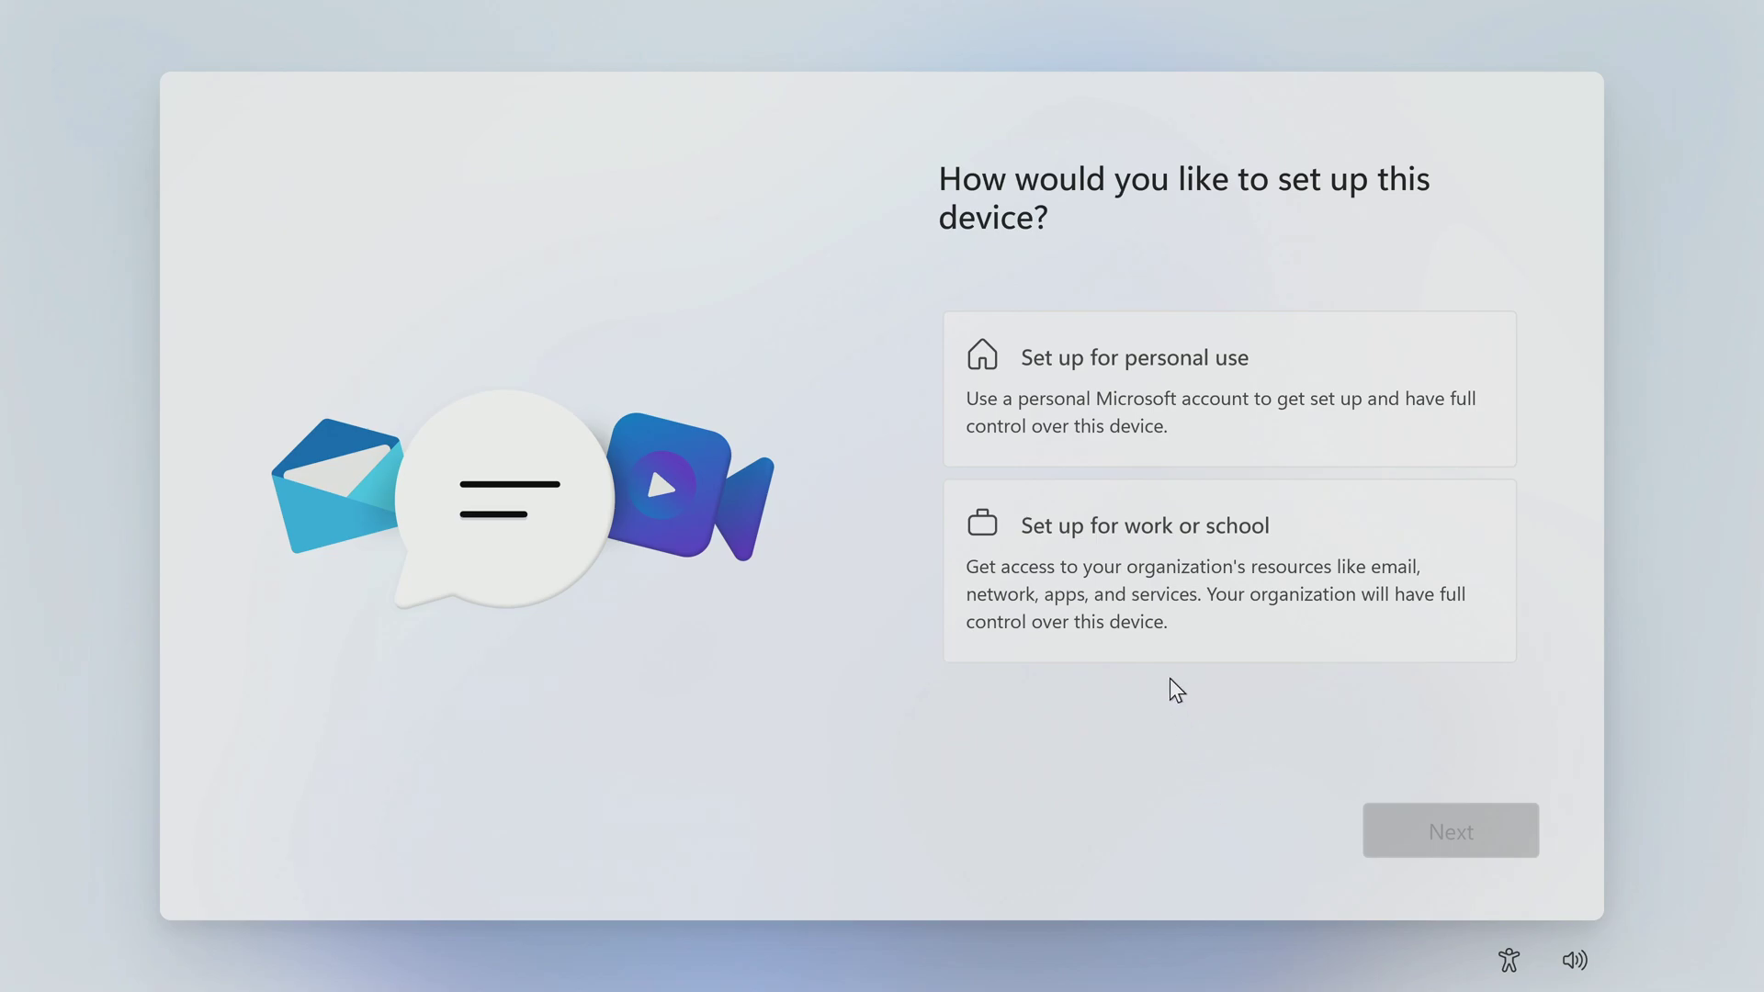
Create an offline local account named 'User' via Work or school > Domain join instead
{"action": "left_click", "coordinate": [1241, 542]}
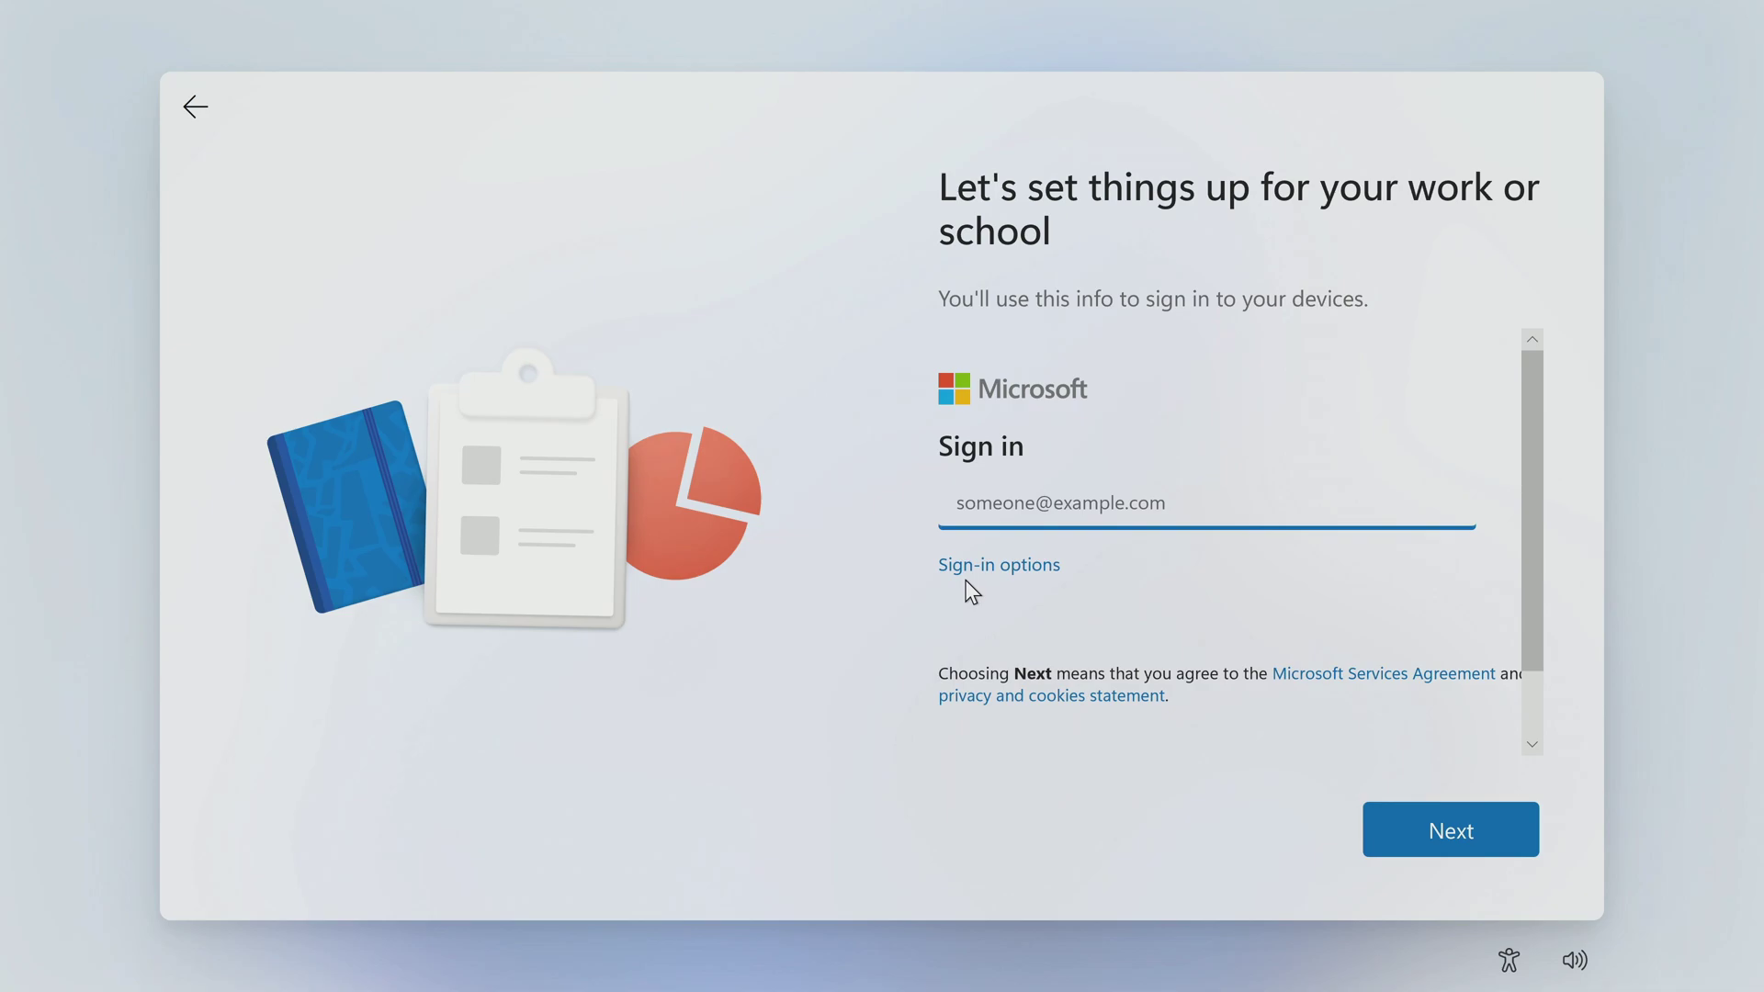
{"action": "left_click", "coordinate": [1010, 566]}
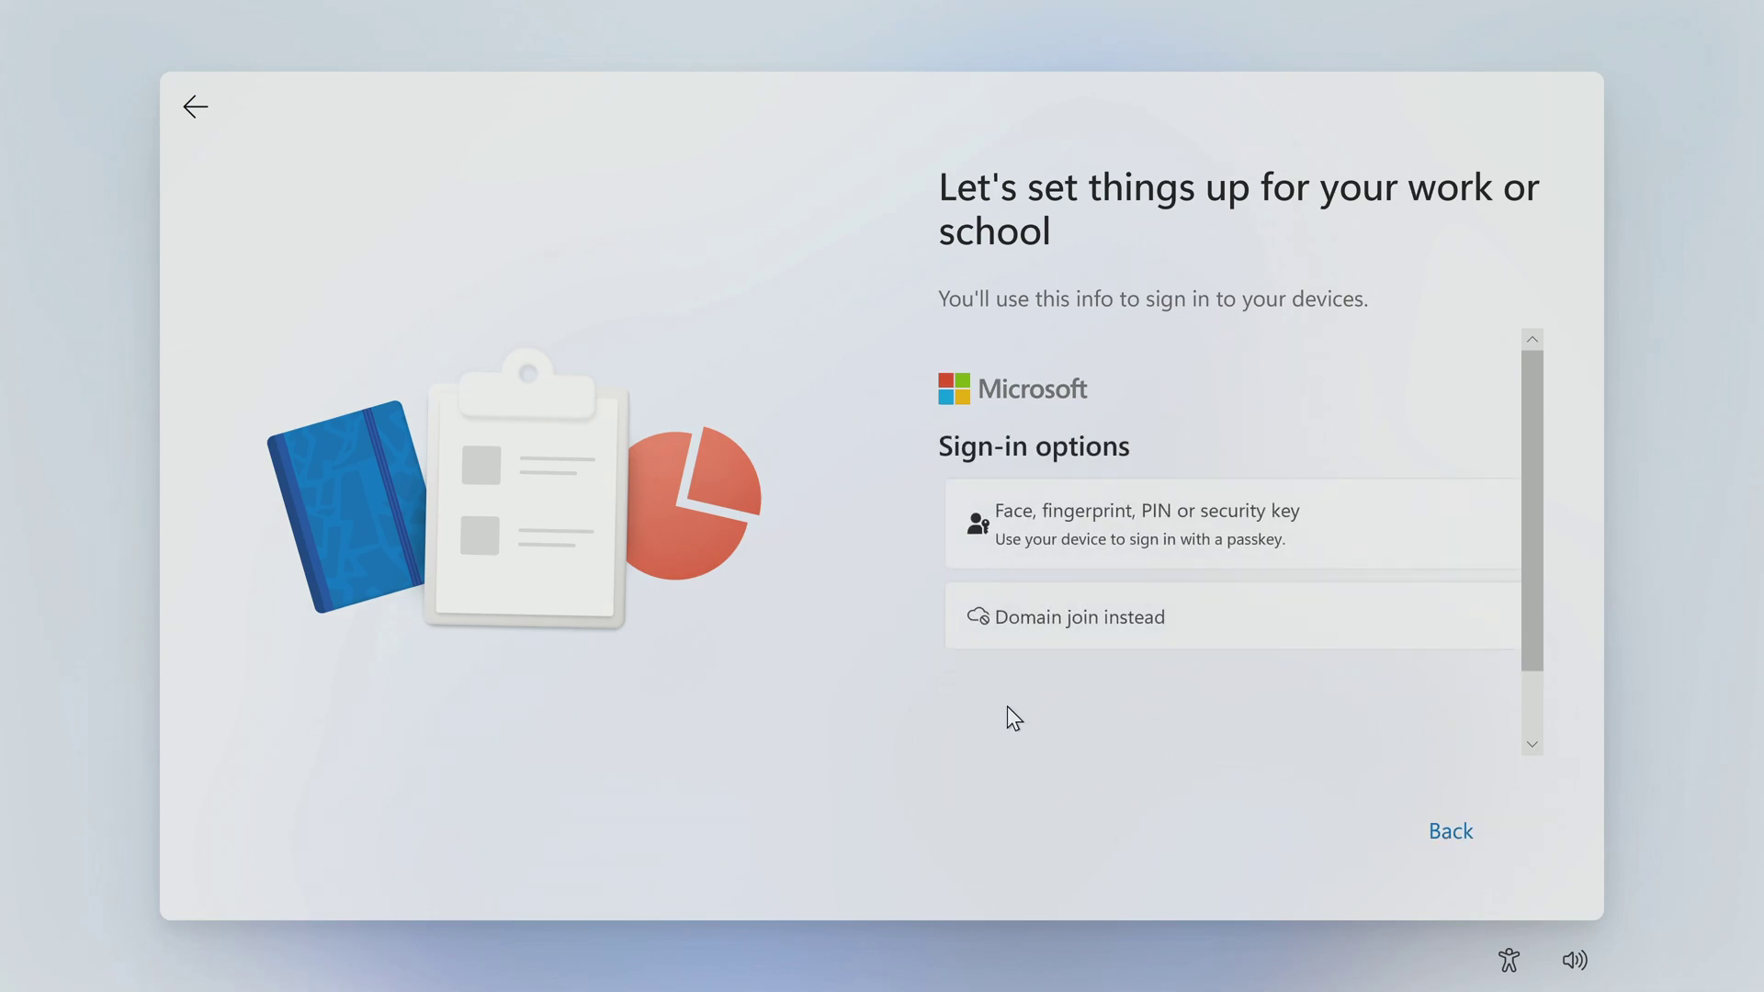
{"action": "left_click", "coordinate": [1092, 648]}
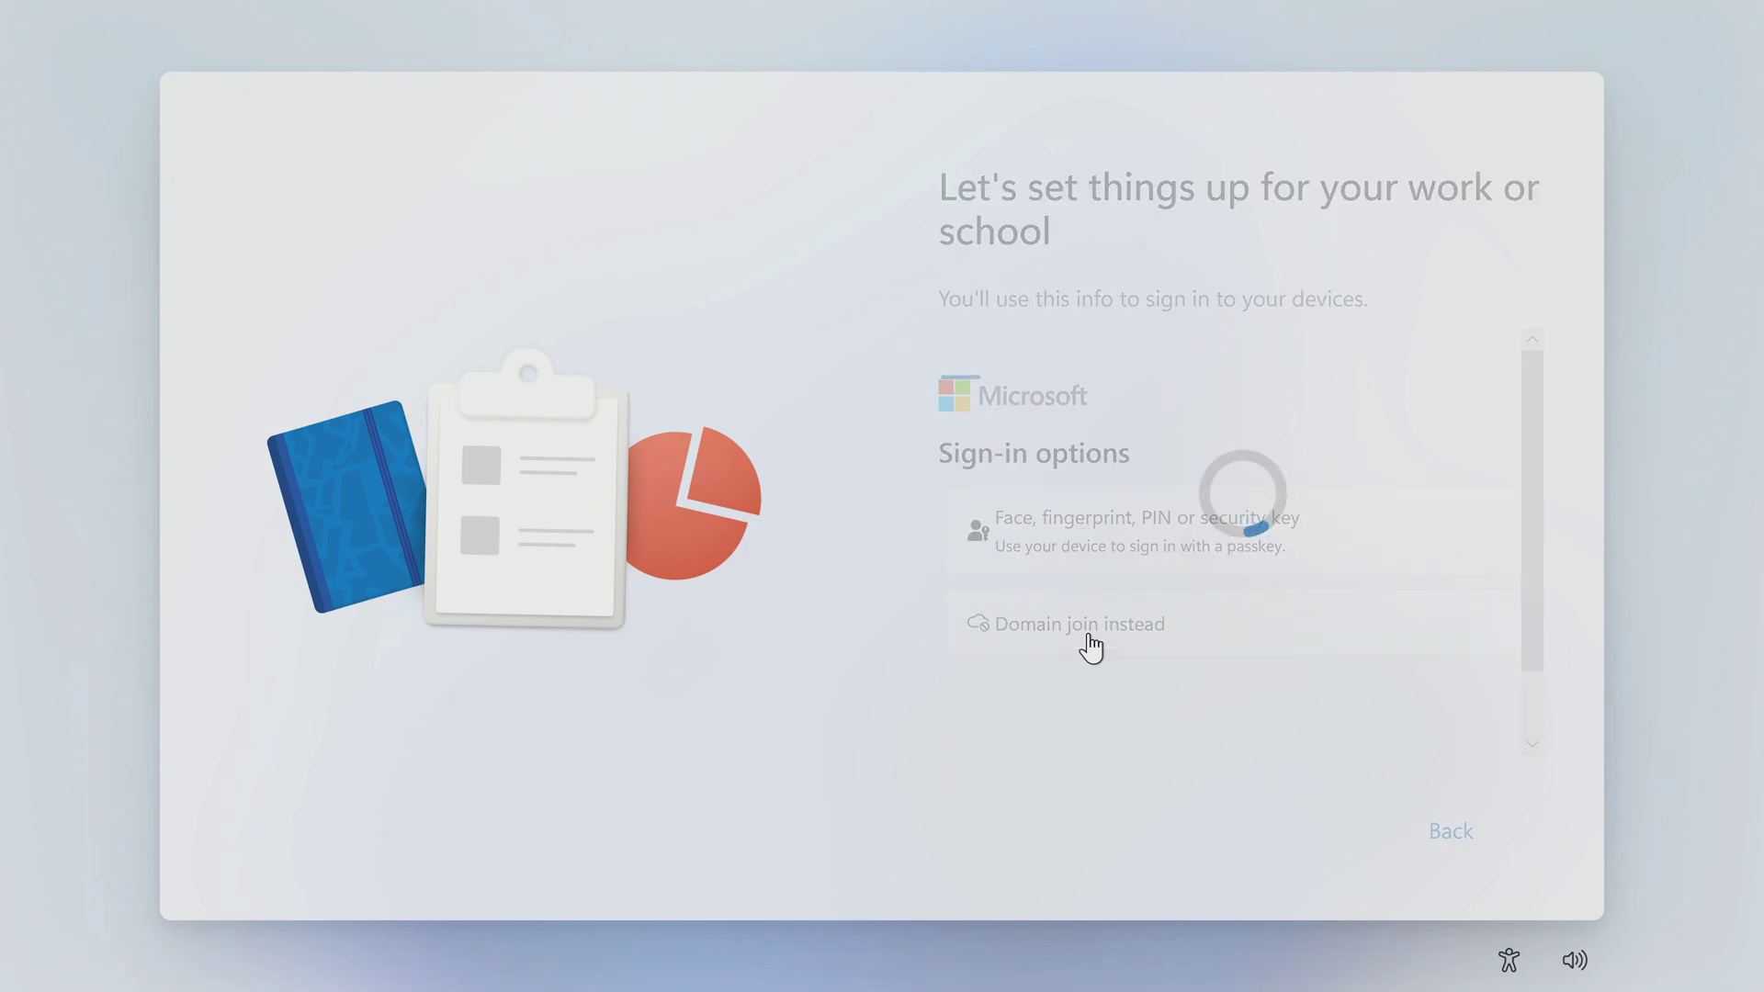
{"action": "type", "text": "User"}
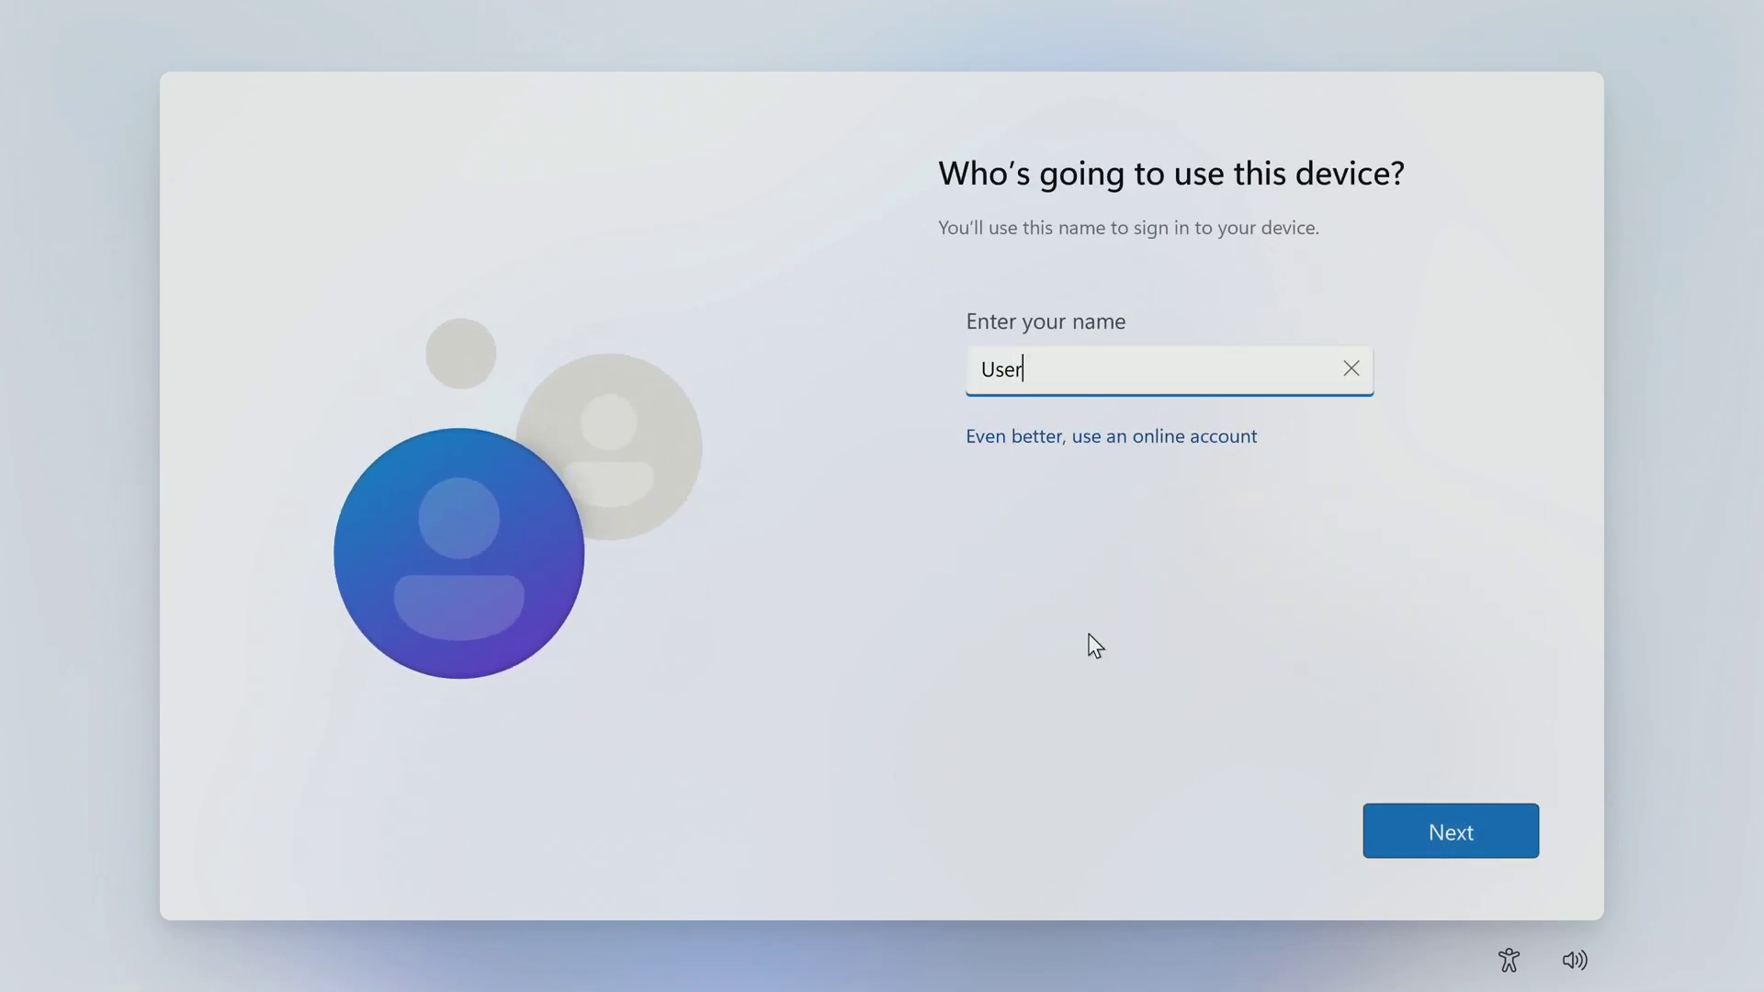
{"action": "left_click", "coordinate": [1384, 851]}
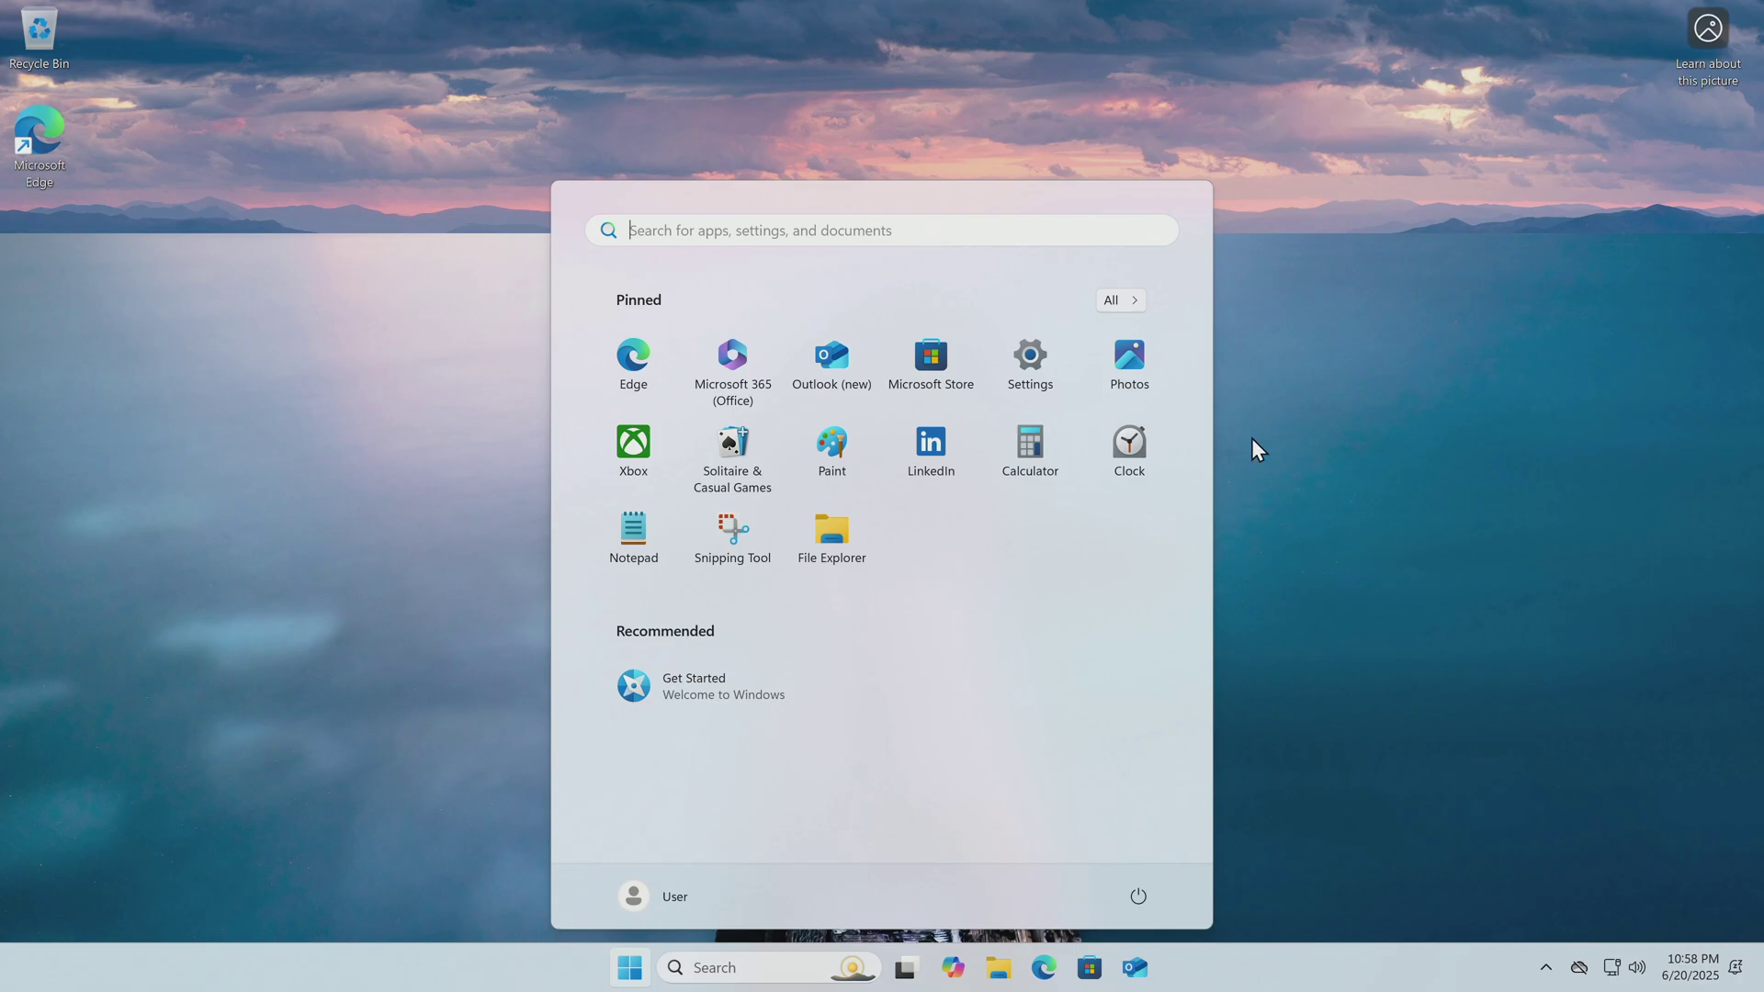
Open System > About to check the Windows 11 Pro 24H2 specifications
{"action": "left_click", "coordinate": [1030, 405]}
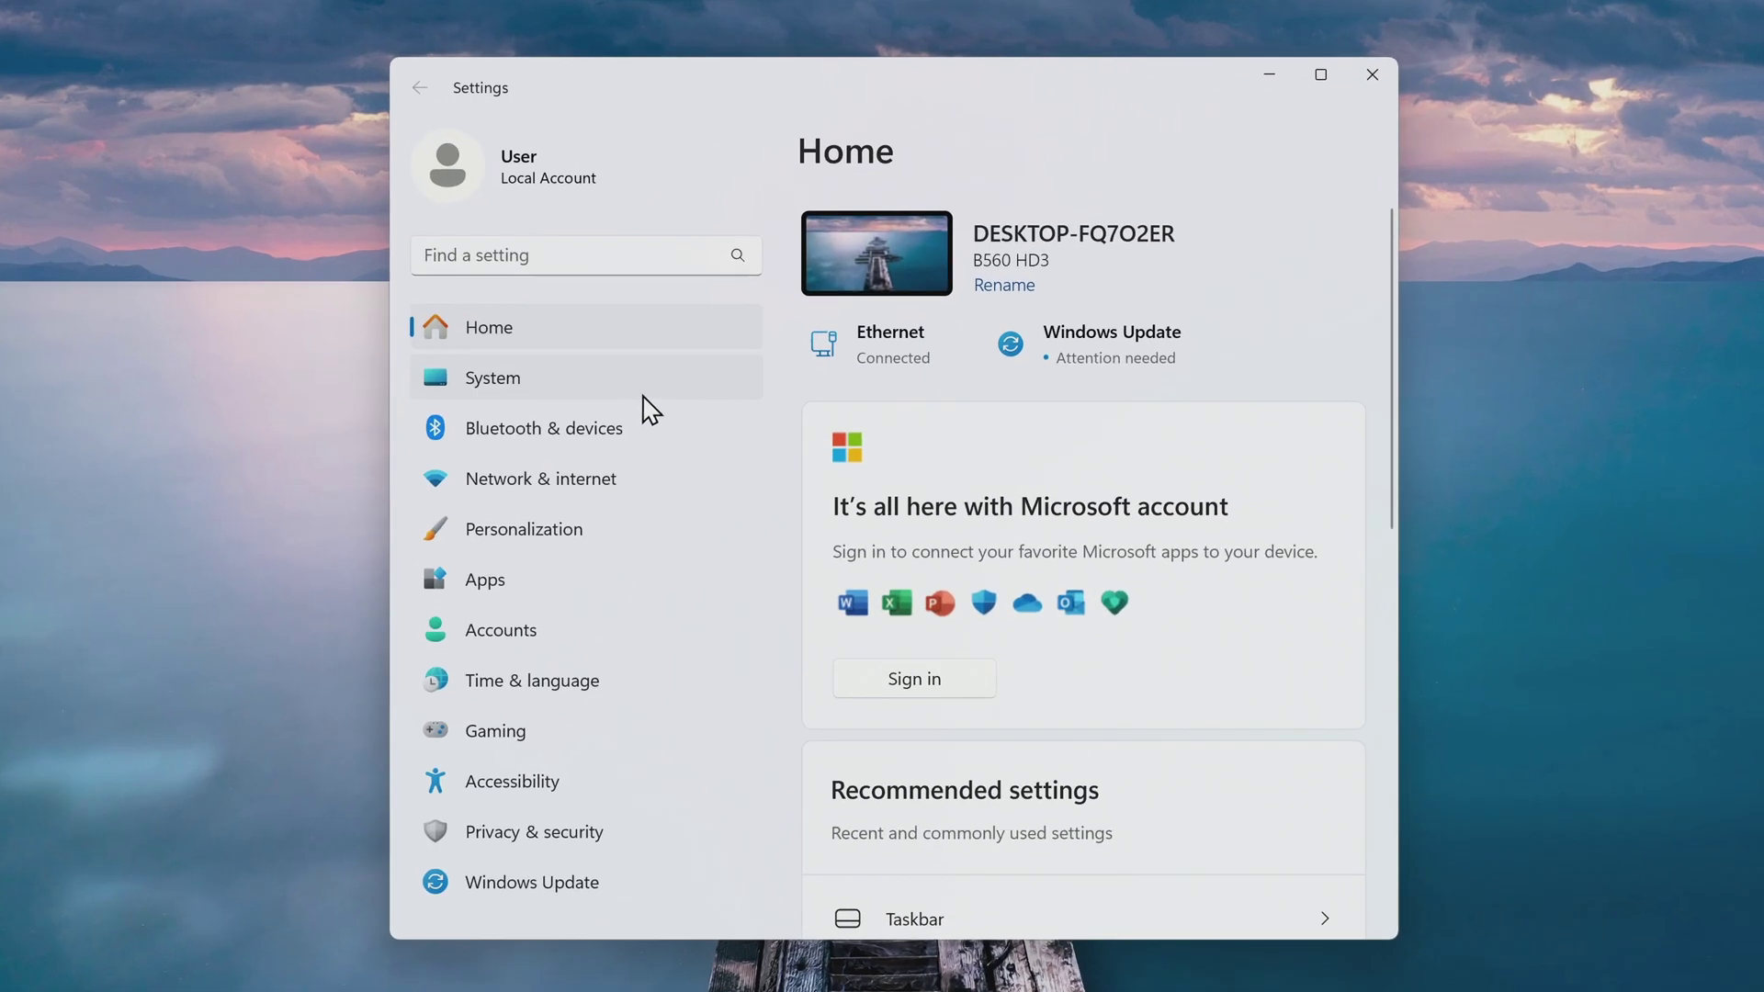
{"action": "left_click", "coordinate": [607, 391]}
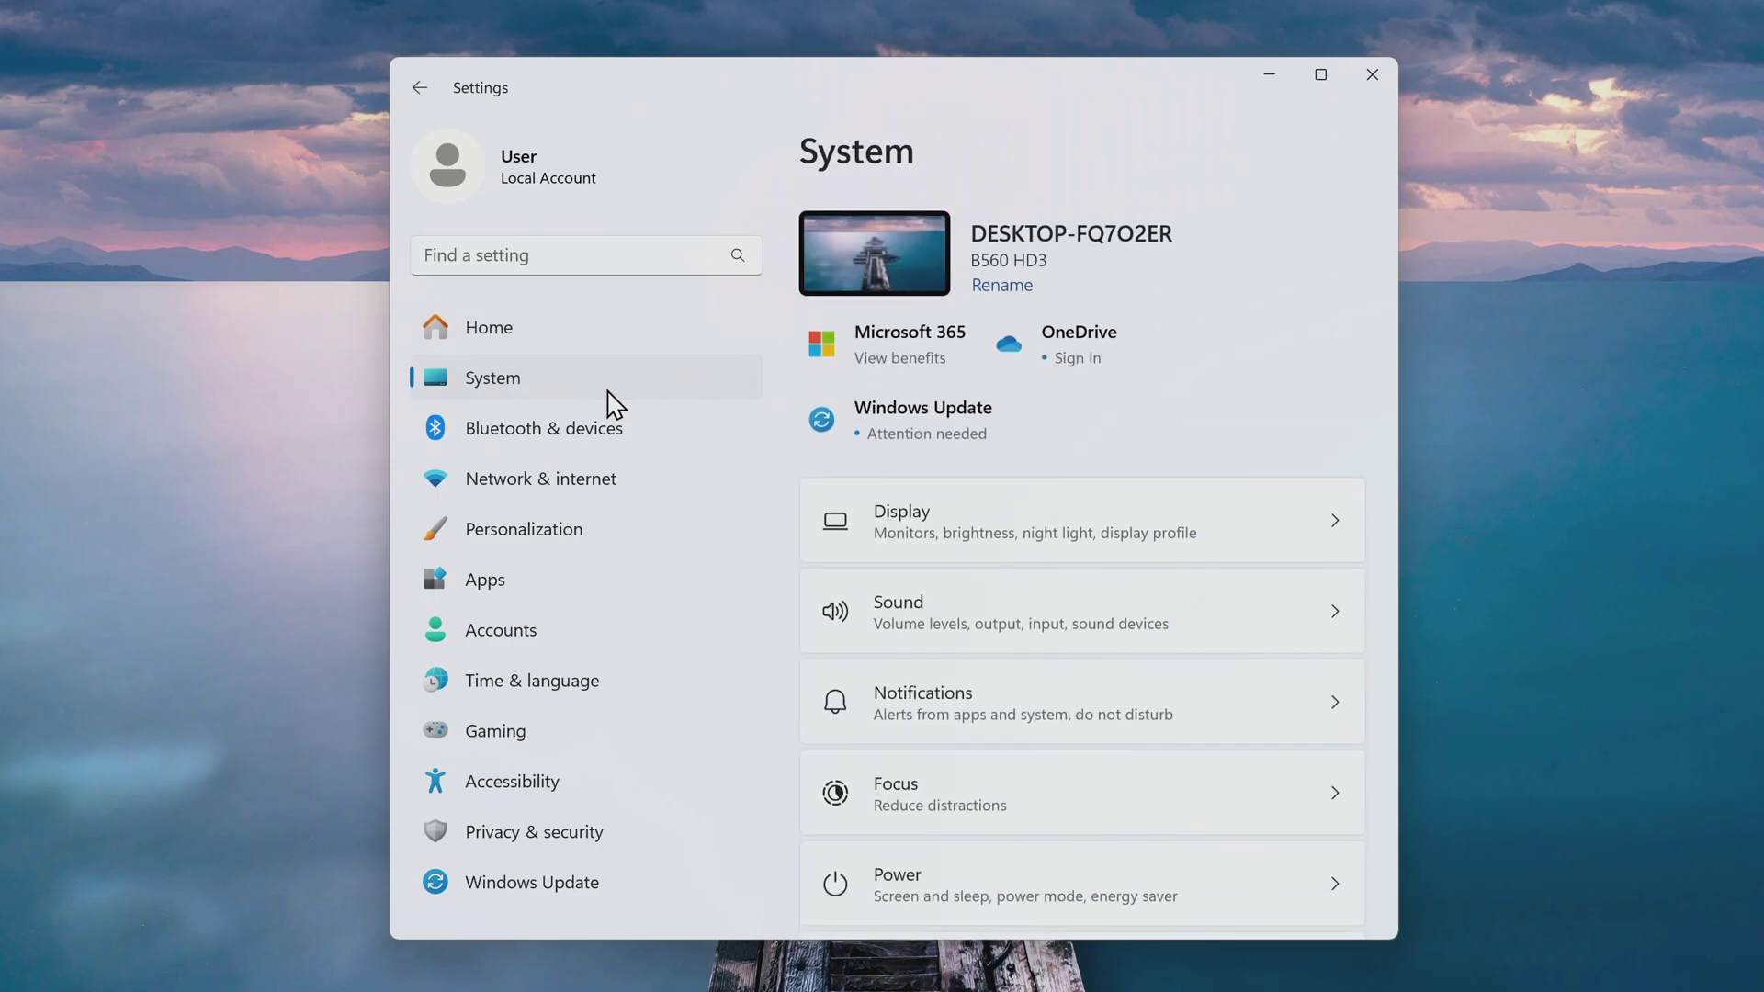
{"action": "scroll", "coordinate": [886, 616], "scroll_direction": "down", "scroll_amount": 10}
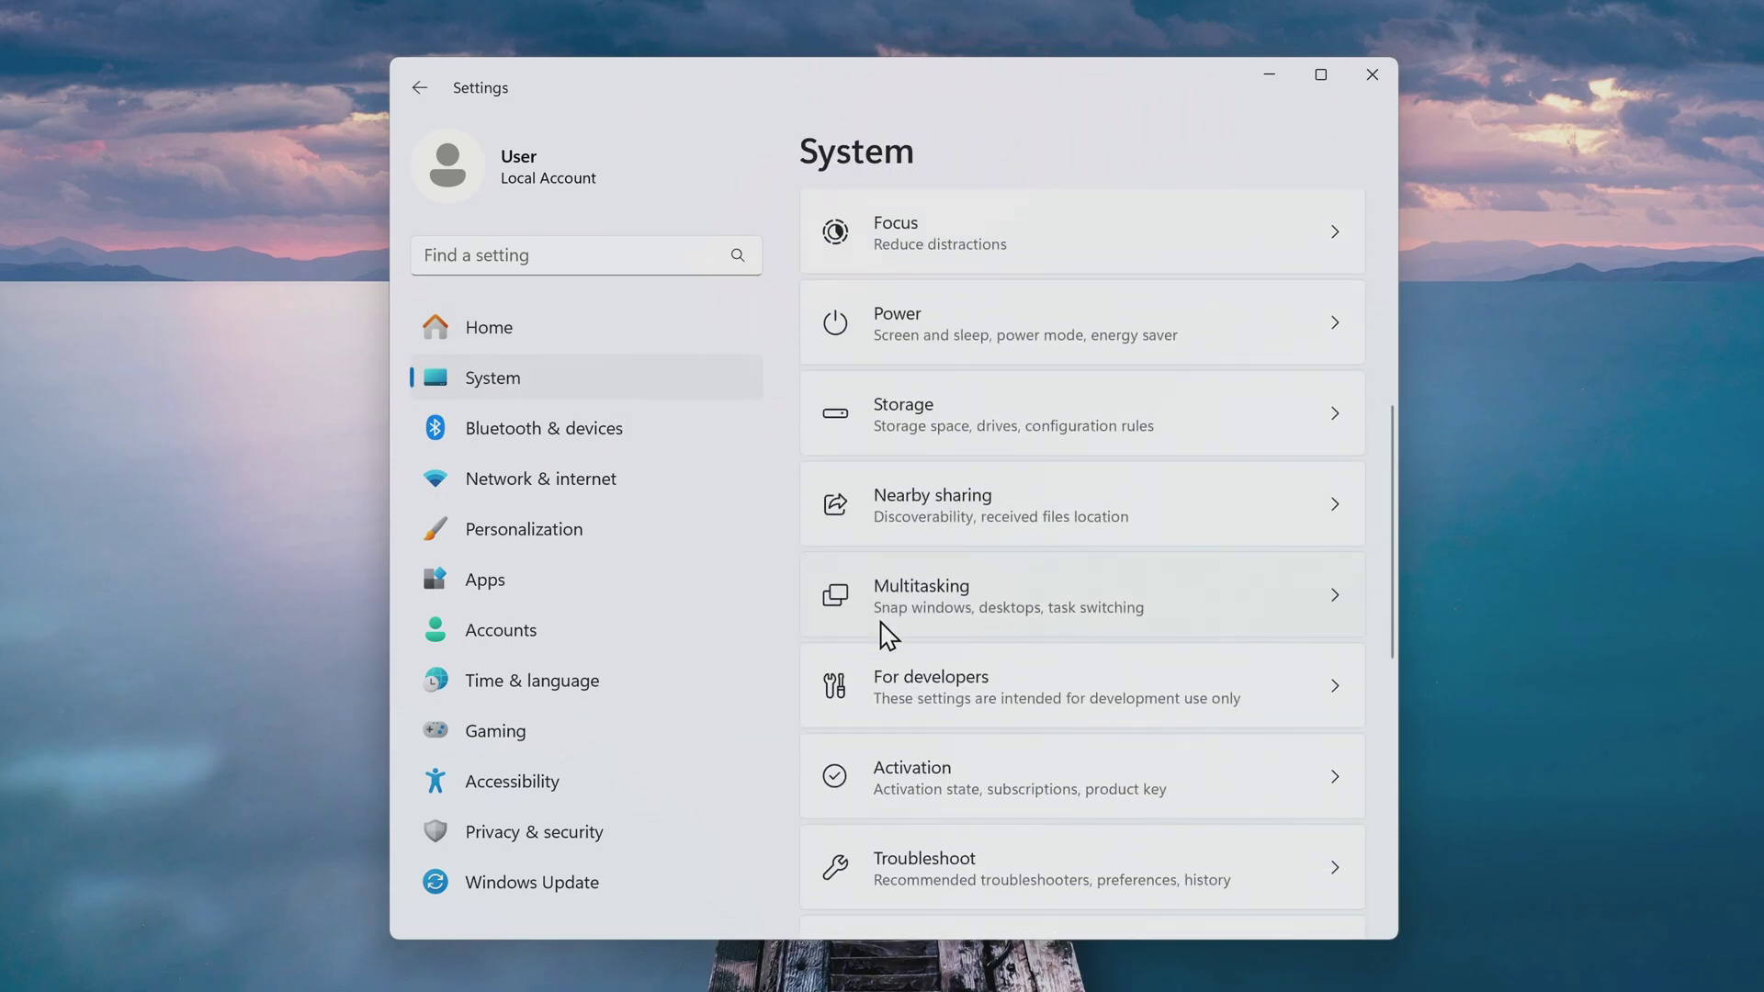
{"action": "scroll", "coordinate": [882, 643], "scroll_direction": "down", "scroll_amount": 3}
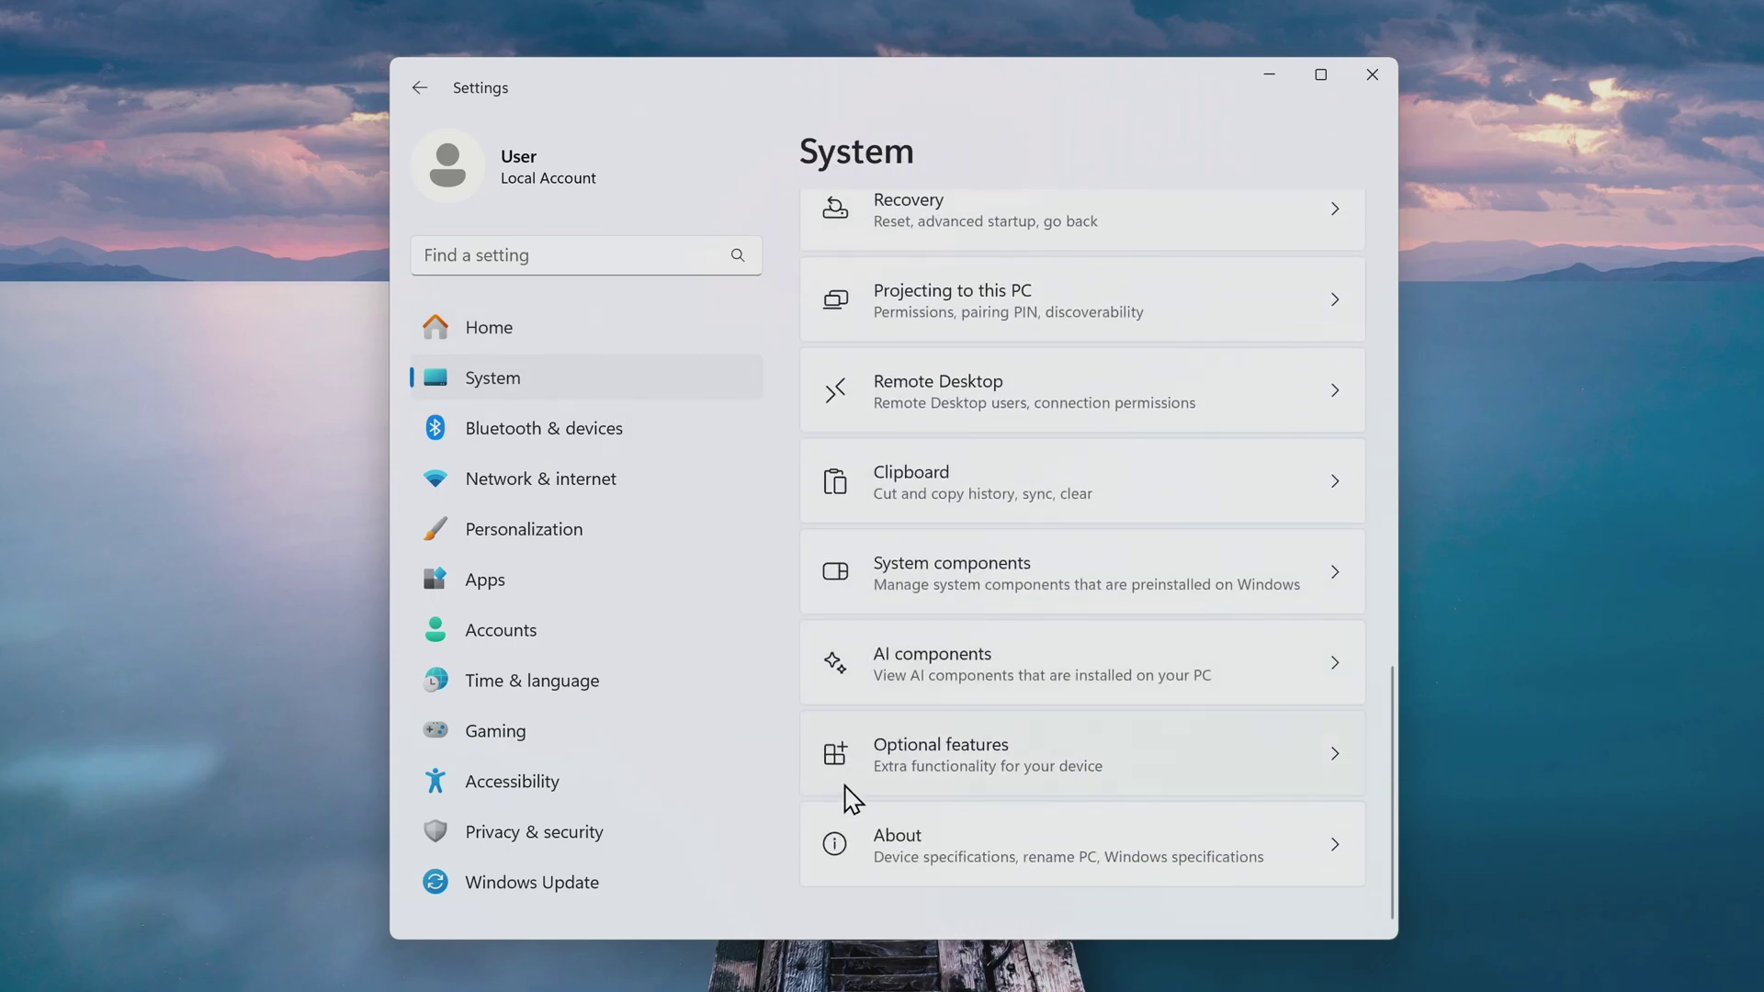
{"action": "left_click", "coordinate": [1032, 836]}
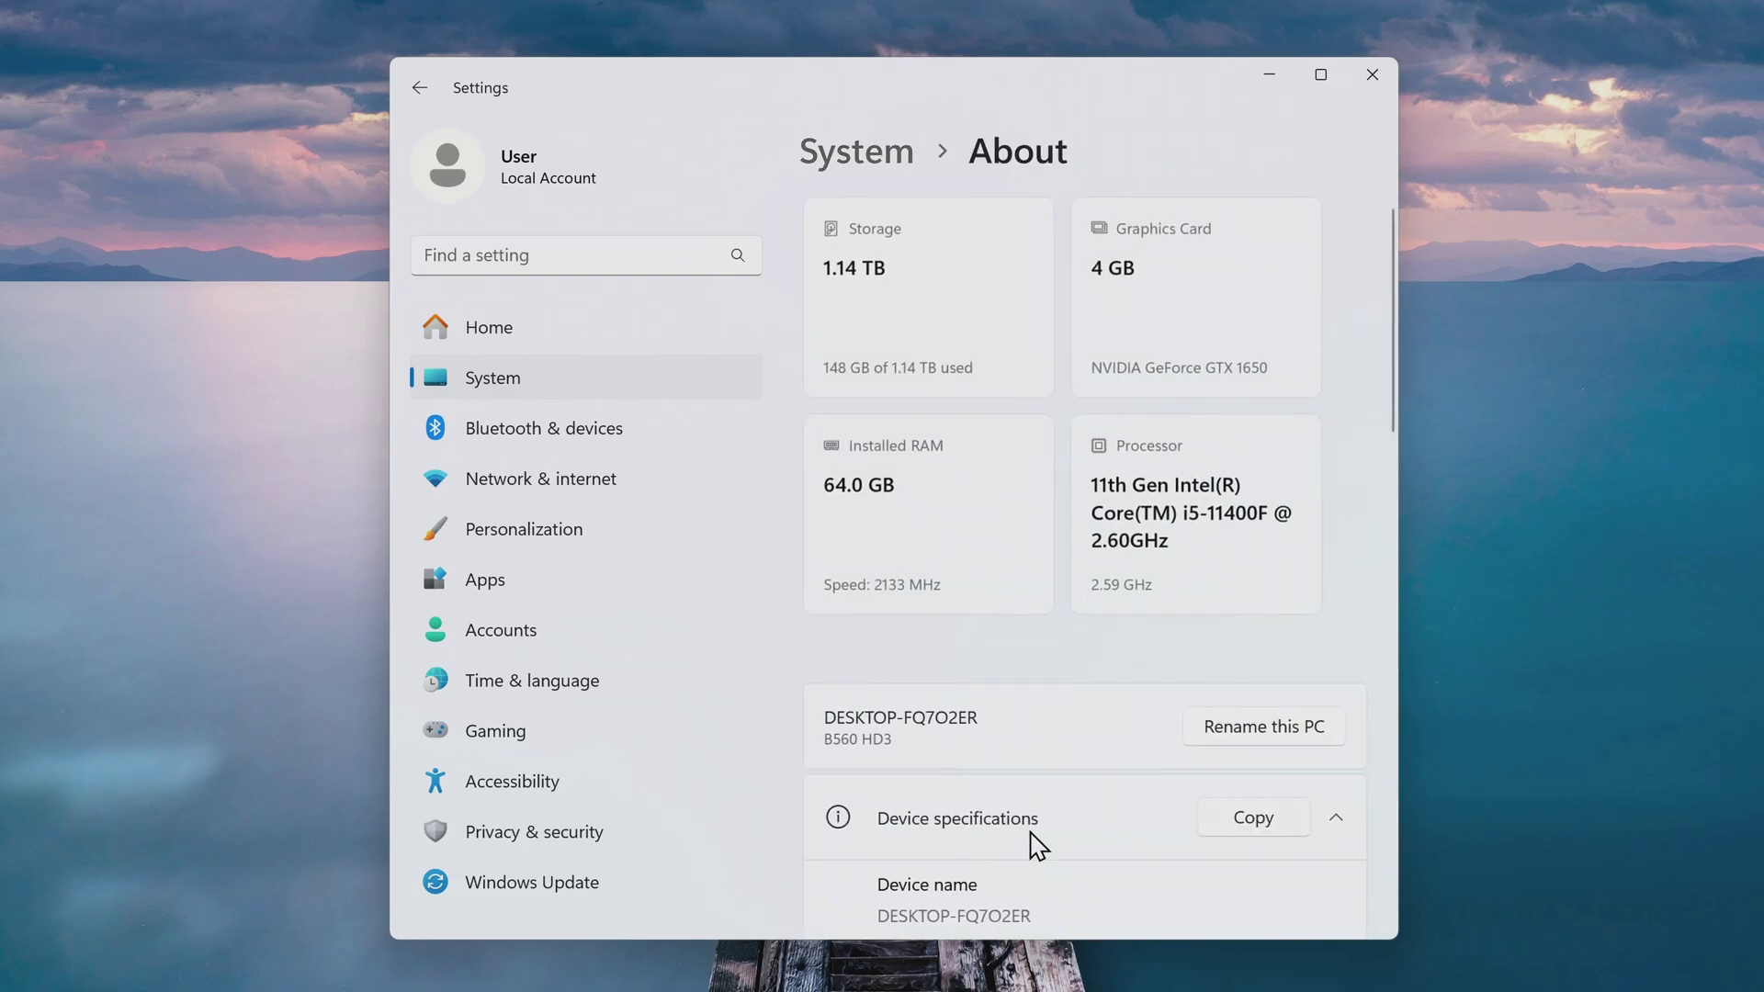
{"action": "scroll", "coordinate": [868, 685], "scroll_direction": "down", "scroll_amount": 12}
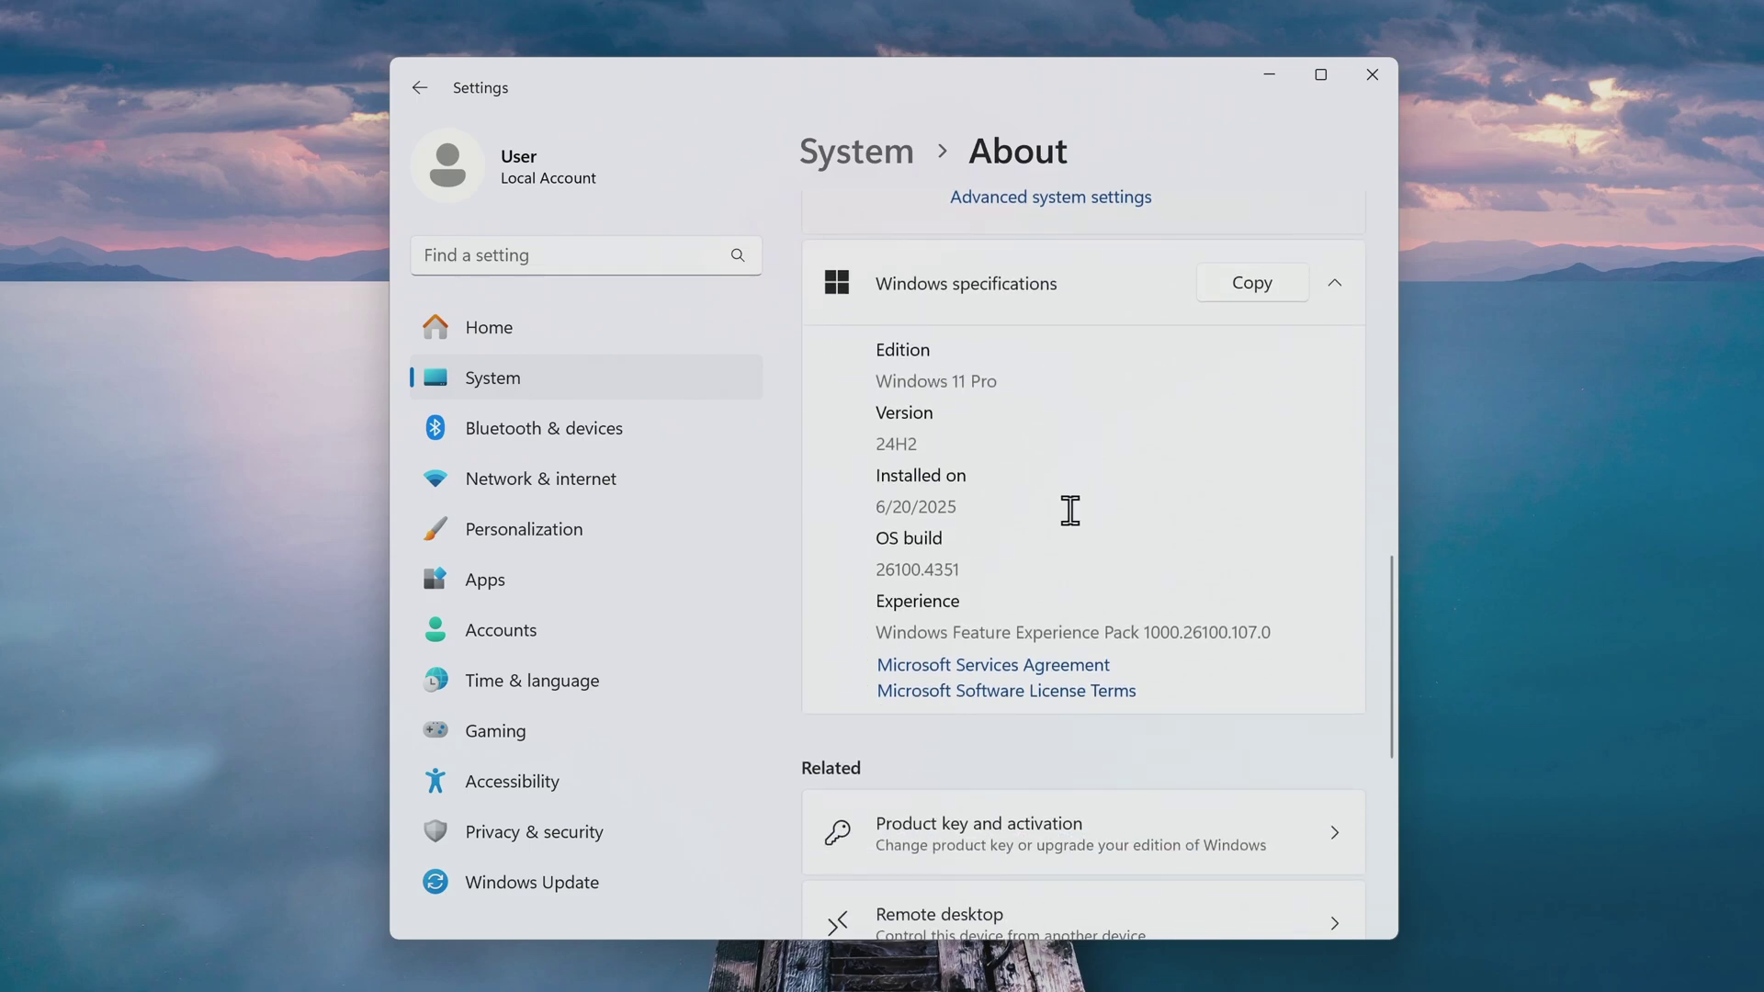
Return to the System settings list and open the Activation page
{"action": "left_click", "coordinate": [678, 388]}
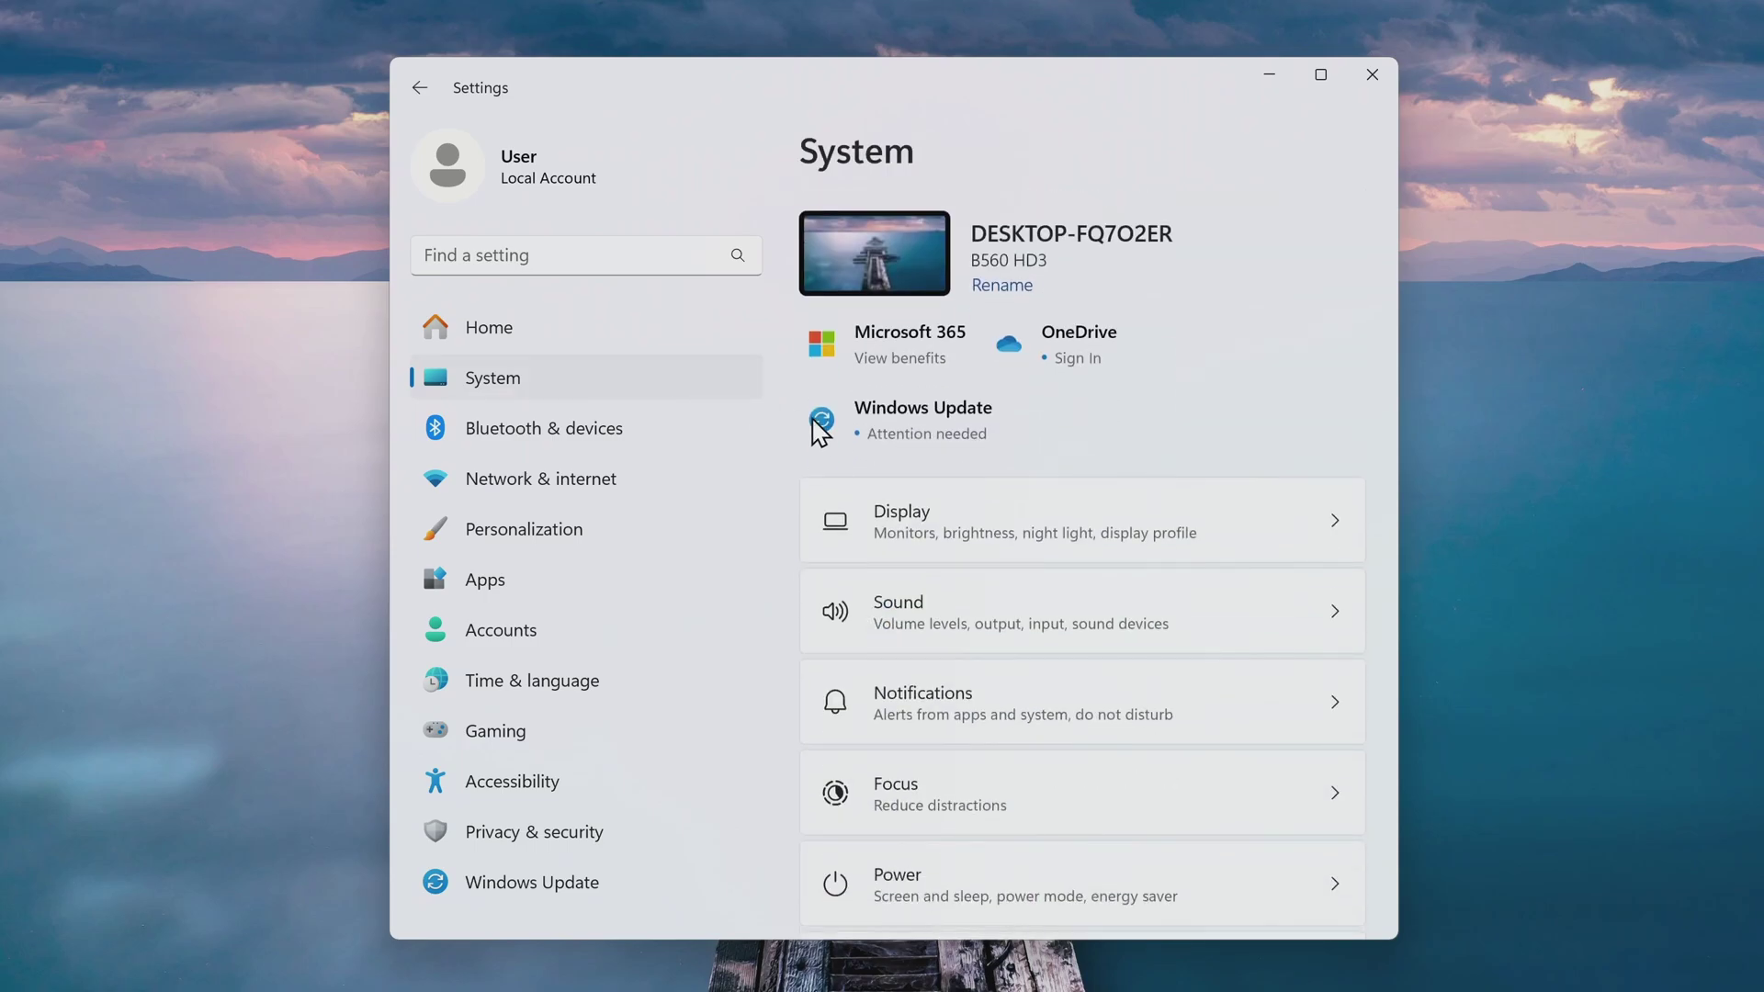
{"action": "scroll", "coordinate": [969, 565], "scroll_direction": "down", "scroll_amount": 10}
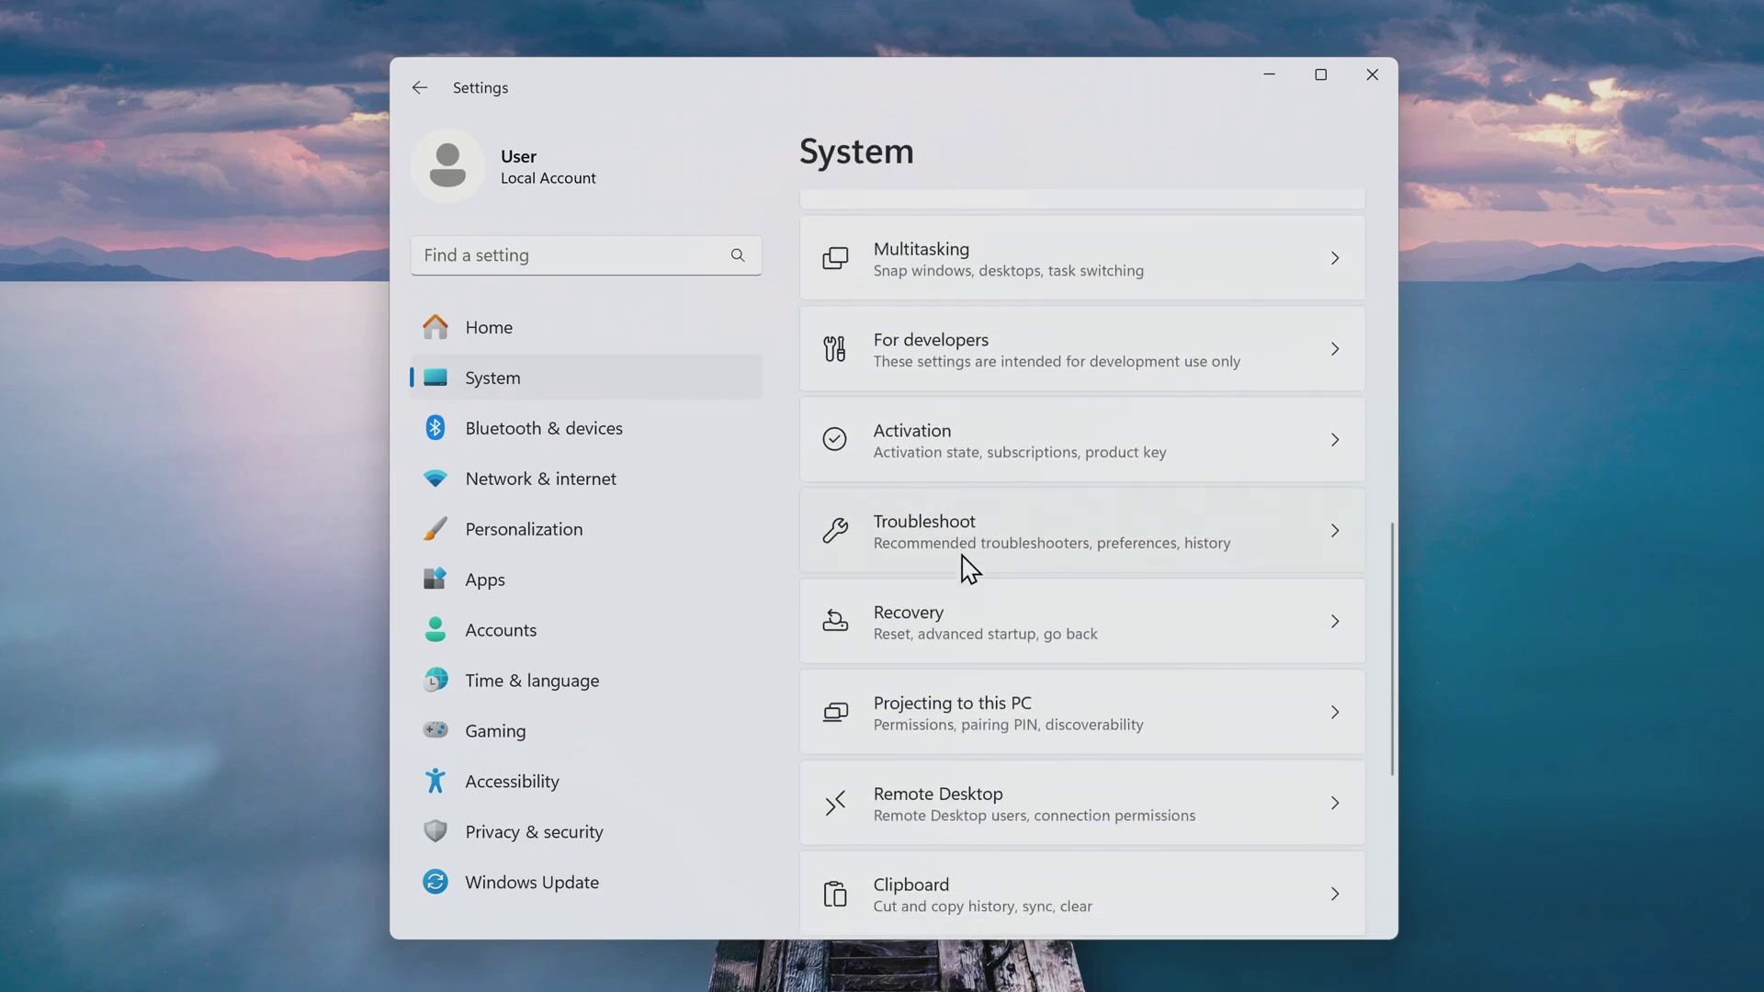
{"action": "left_click", "coordinate": [1075, 441]}
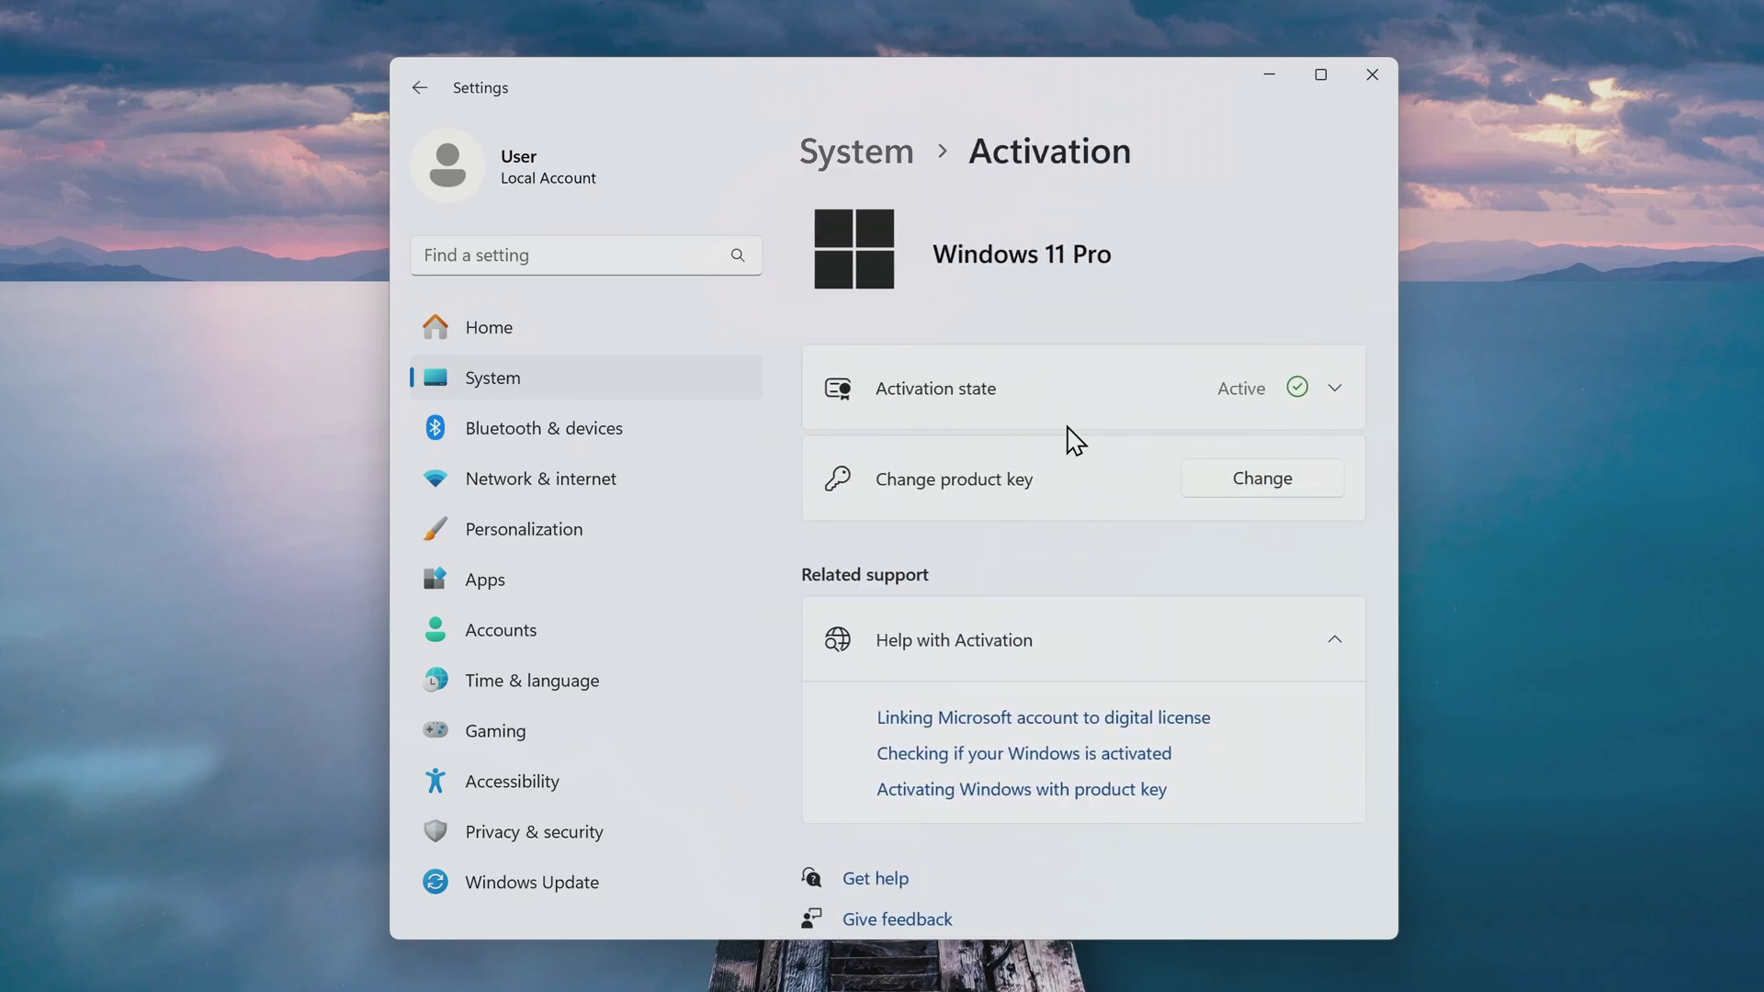
Expand Activation state to confirm the digital license, then view the Accounts page
{"action": "left_click", "coordinate": [1132, 411]}
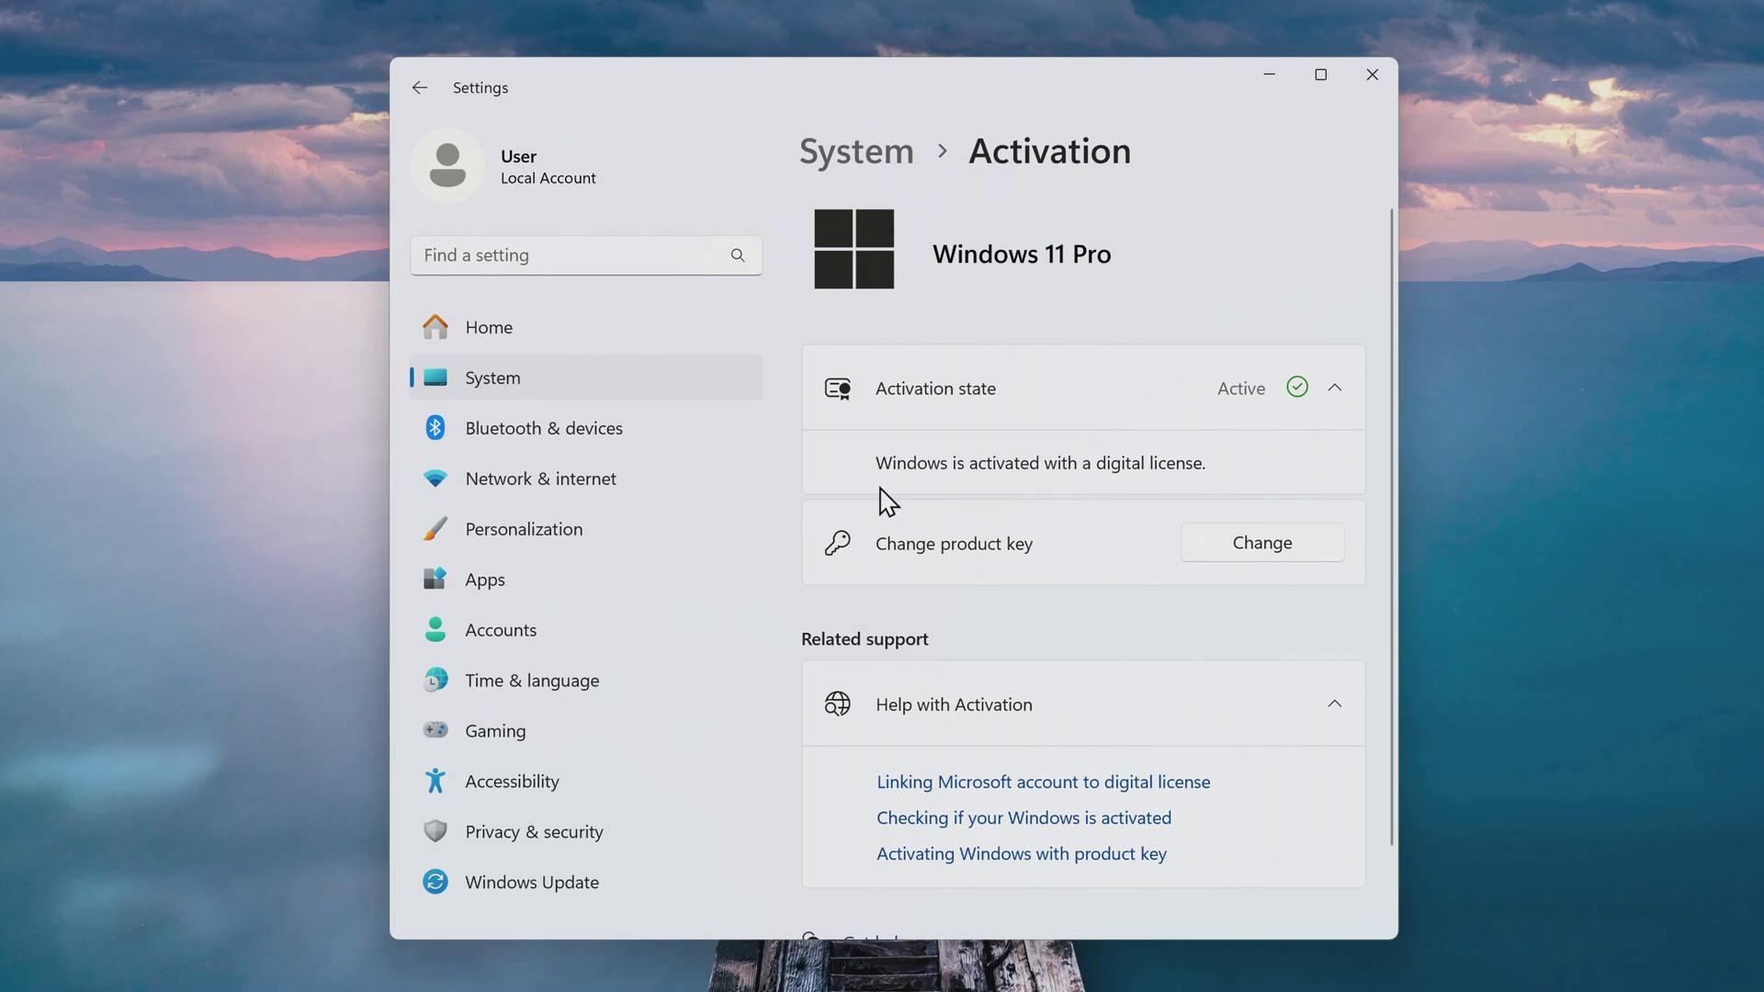
{"action": "left_click", "coordinate": [677, 645]}
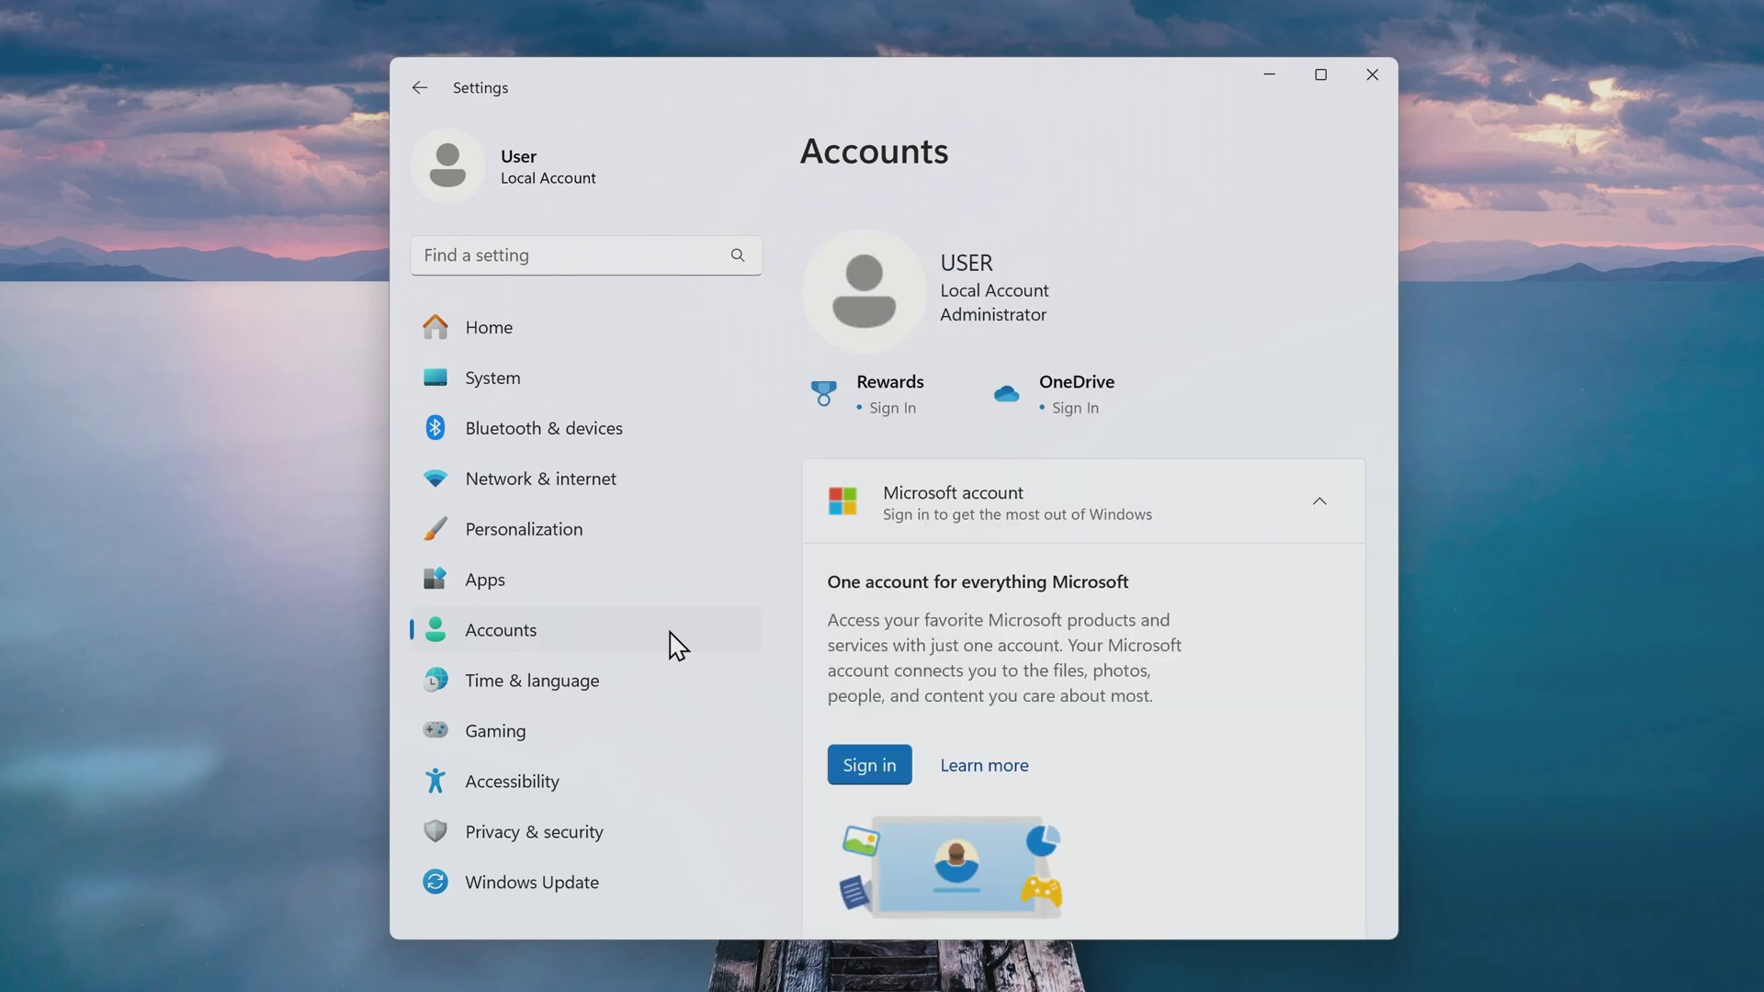